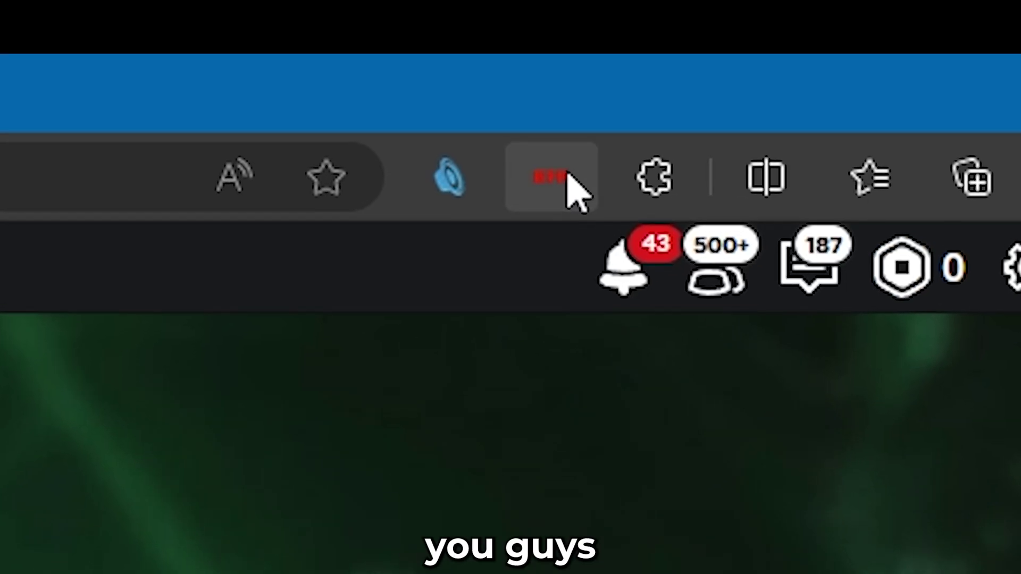
# Turn on server regions in BTRoblox and join the Japan server from Other Servers
pyautogui.click(570, 186)
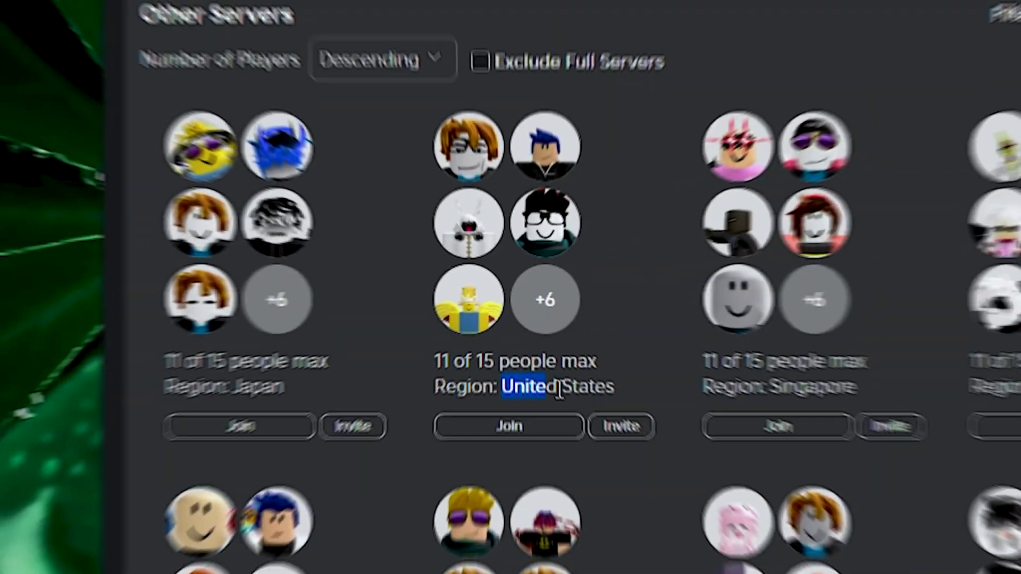
pyautogui.moveTo(547, 426); pyautogui.dragTo(620, 372)
pyautogui.click(676, 386)
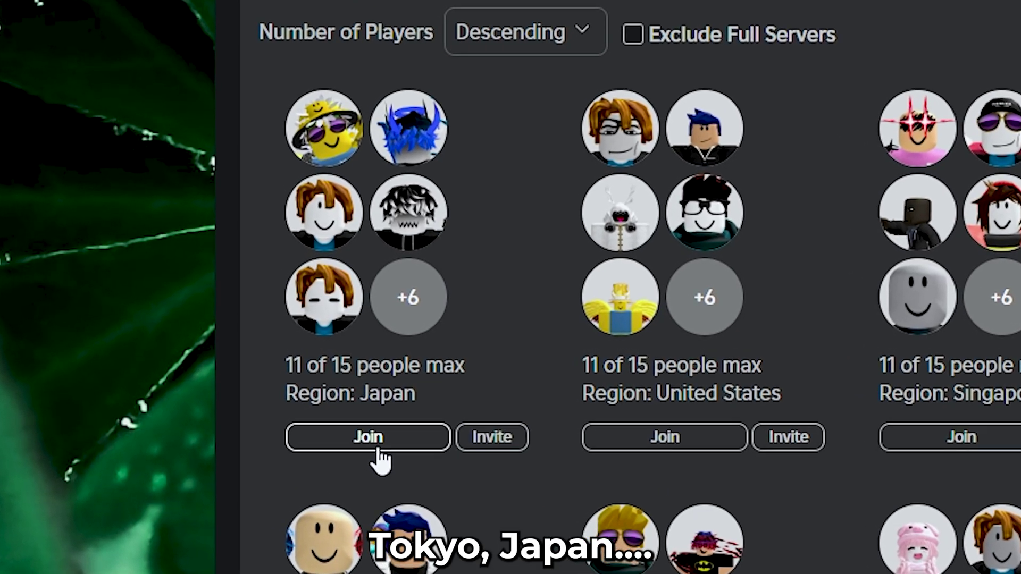
pyautogui.click(339, 437)
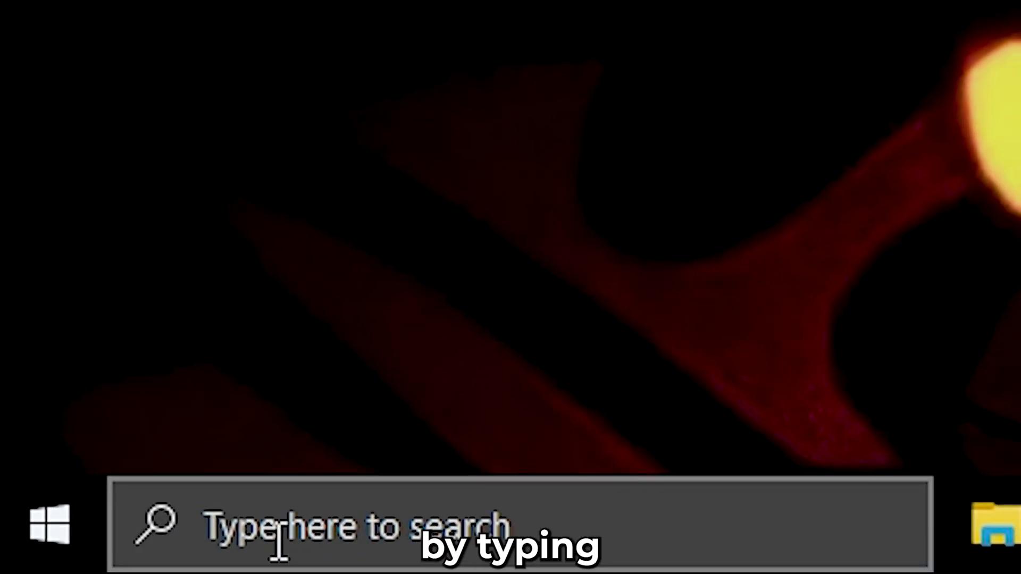
# Open Command Prompt as administrator and start a ping to 8.8.8.8
pyautogui.click(278, 540)
pyautogui.write('CM')
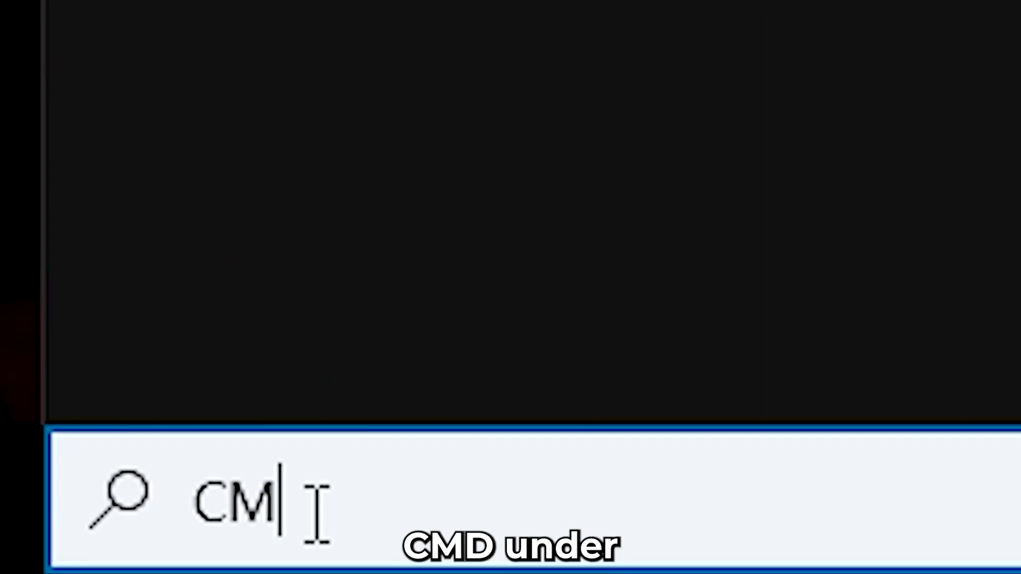
pyautogui.click(298, 335)
pyautogui.write('Ping 8.8')
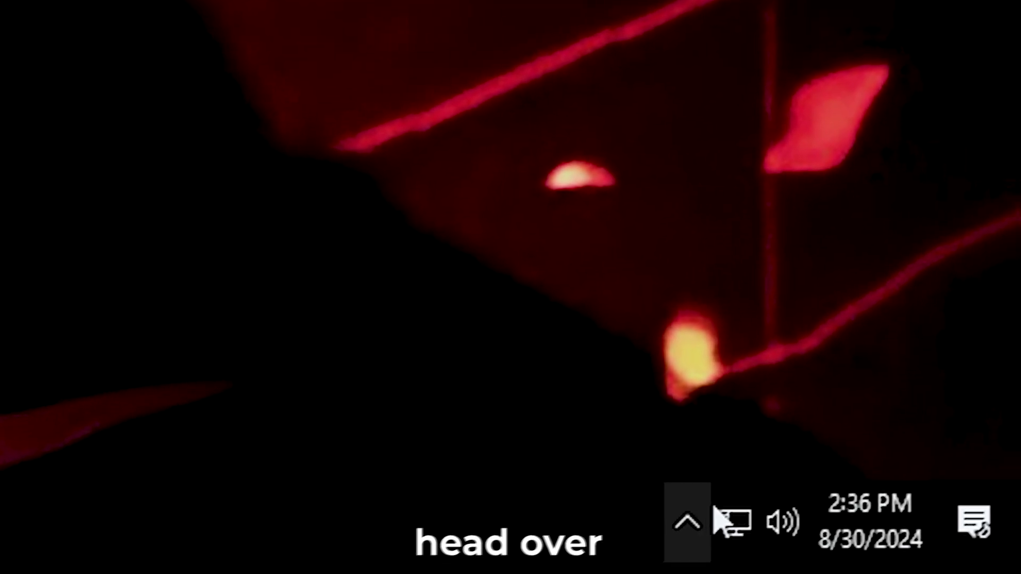
# Set Ethernet 4's DNS to 8.8.8.8 preferred and 8.8.4.4 alternate
pyautogui.rightClick(744, 524)
pyautogui.click(710, 472)
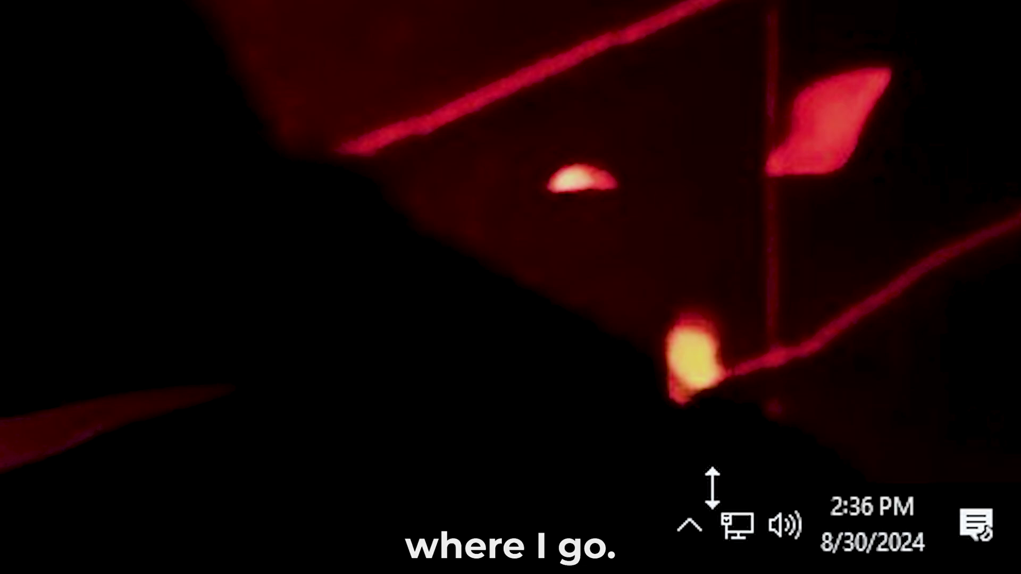
pyautogui.scroll(-3, 787, 266)
pyautogui.click(725, 278)
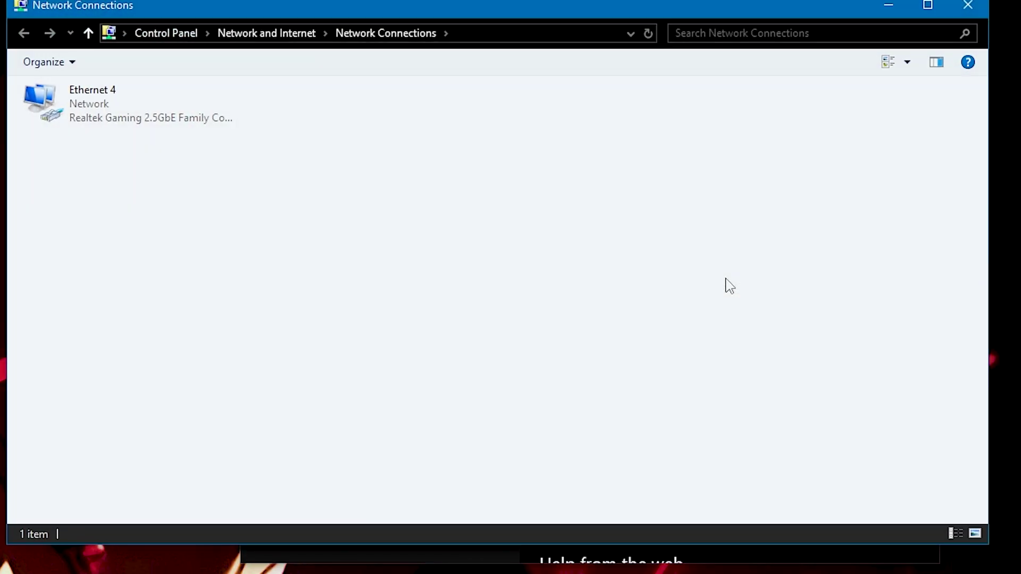
pyautogui.doubleClick(202, 101)
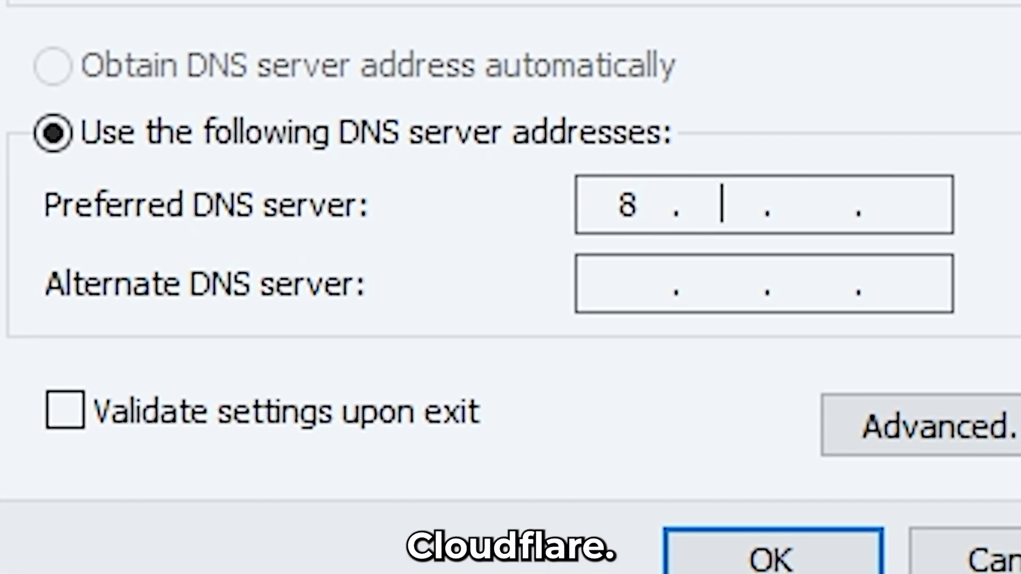
pyautogui.write('8.8.8')
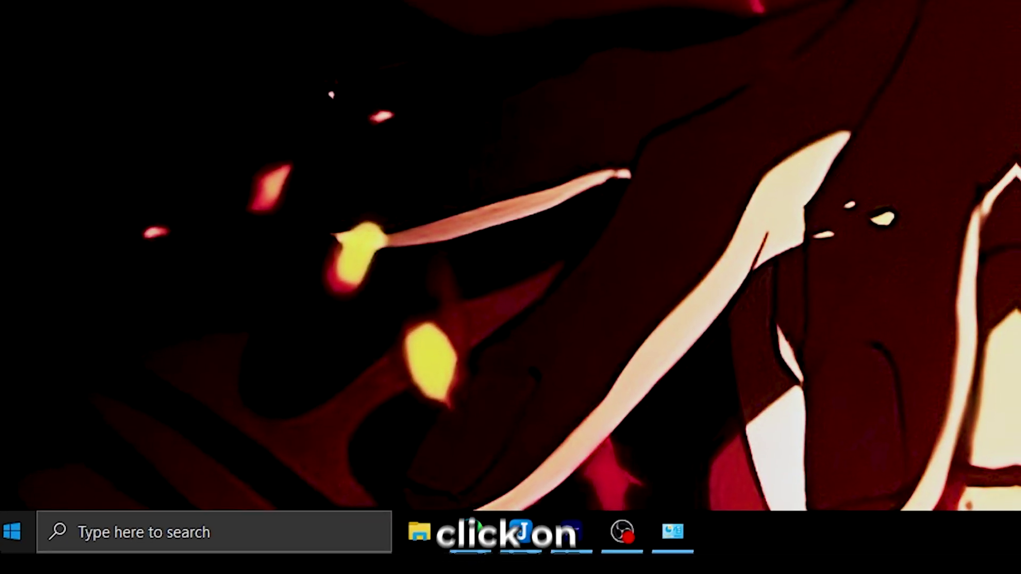
# Stop Windows turning off the Realtek Gaming 2.5GbE adapter to save power, via Device Manager
pyautogui.rightClick(8, 550)
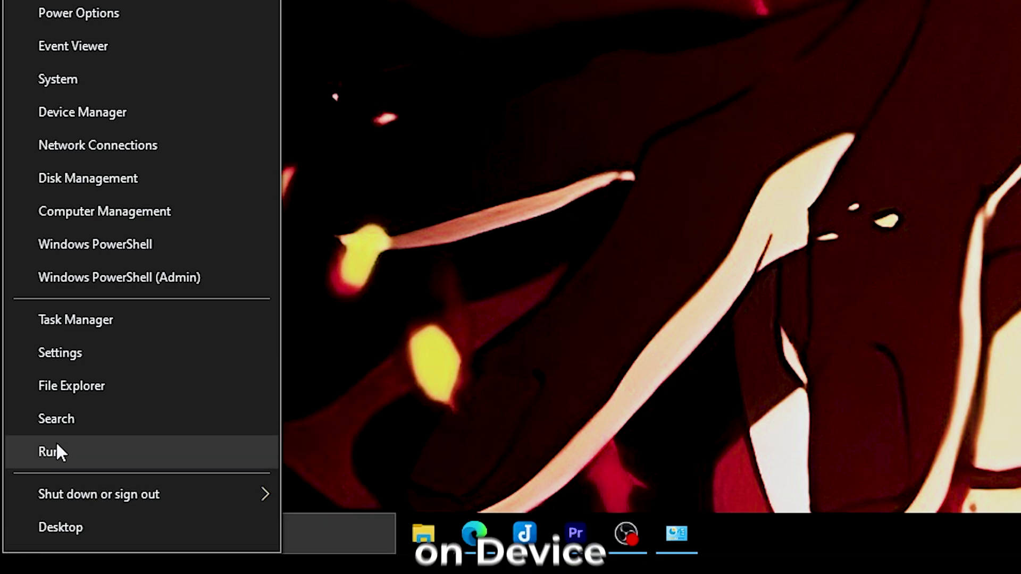
pyautogui.click(94, 123)
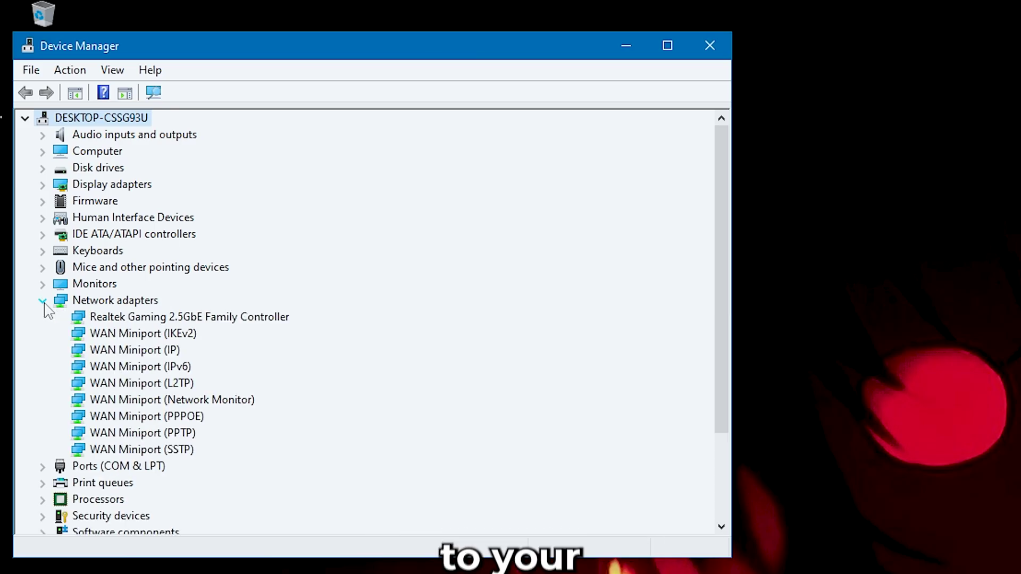
pyautogui.doubleClick(128, 318)
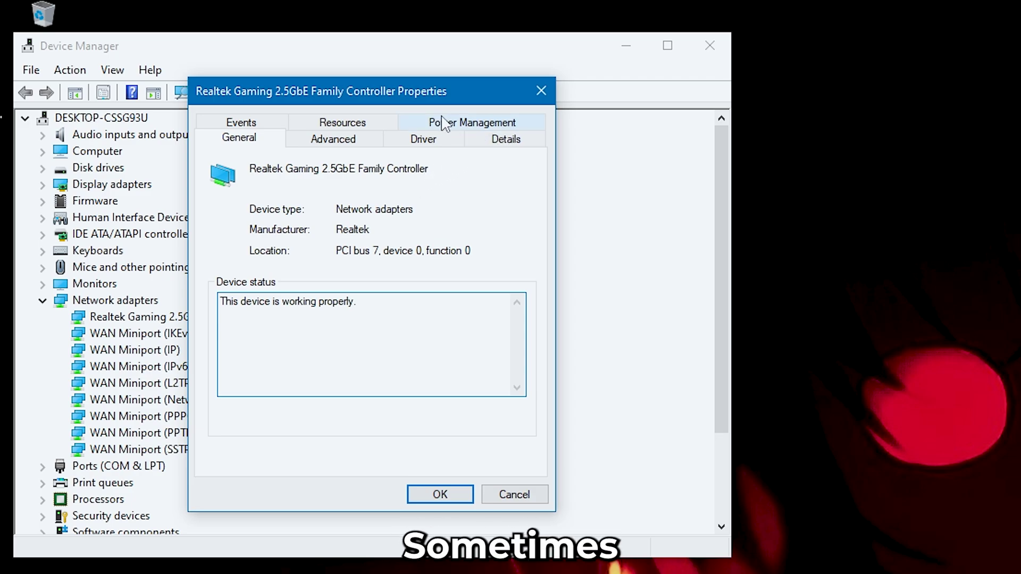
pyautogui.click(484, 124)
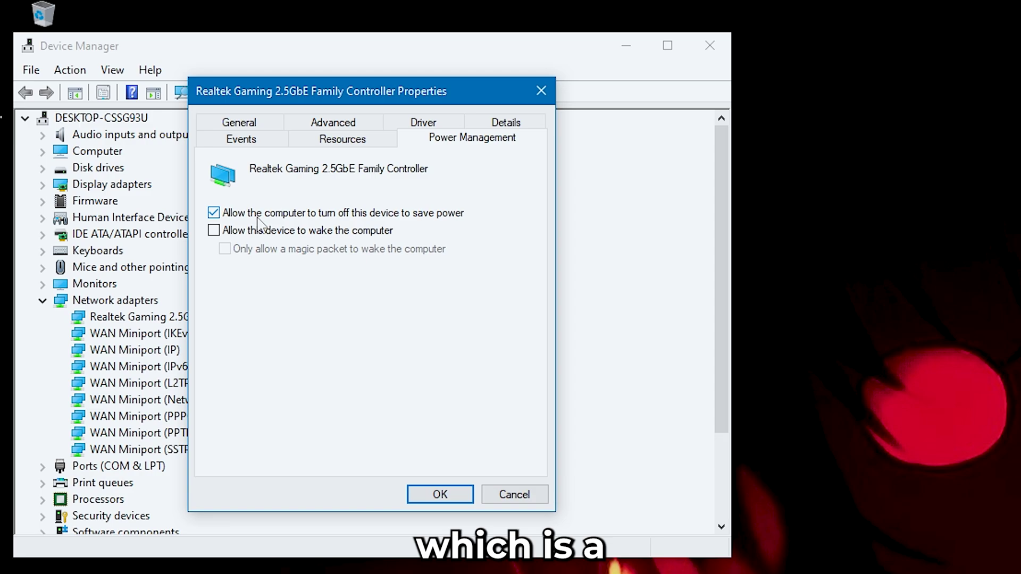
# Review Advanced settings, keeping Speed & Duplex at 2.5 Gbps Full Duplex and Transmit Buffers at 4096
pyautogui.click(325, 125)
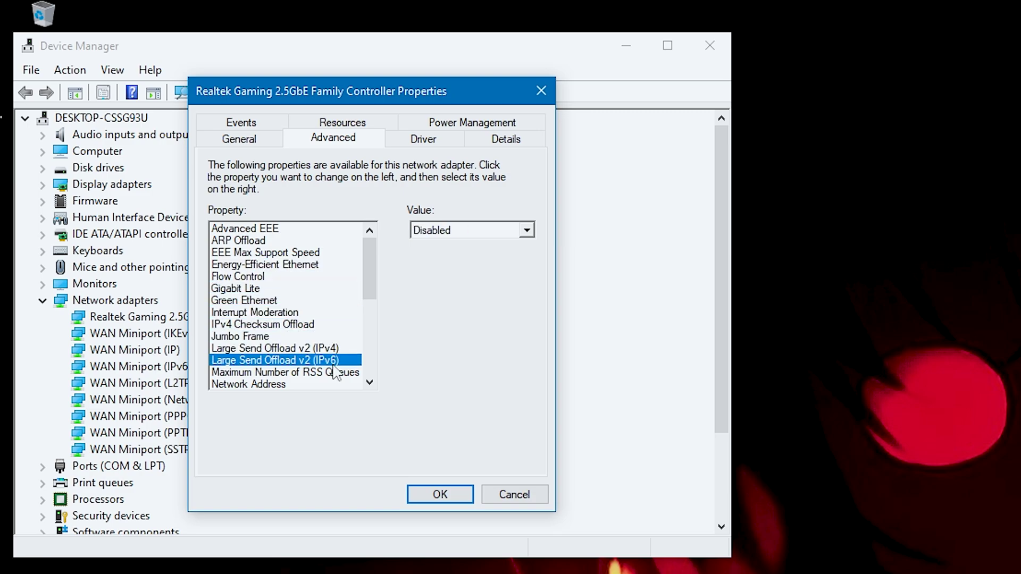
pyautogui.moveTo(371, 277); pyautogui.dragTo(367, 323)
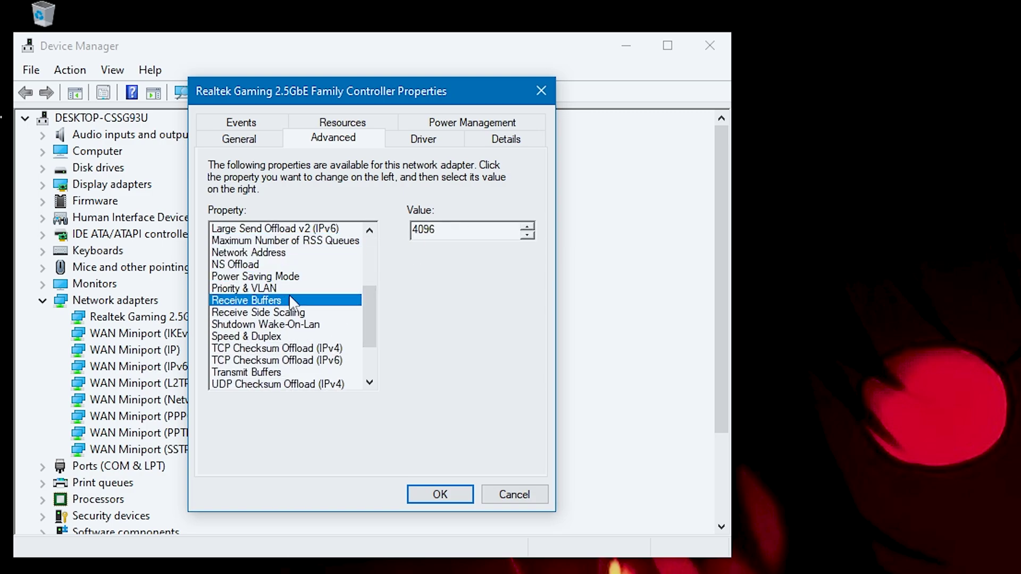
pyautogui.click(340, 288)
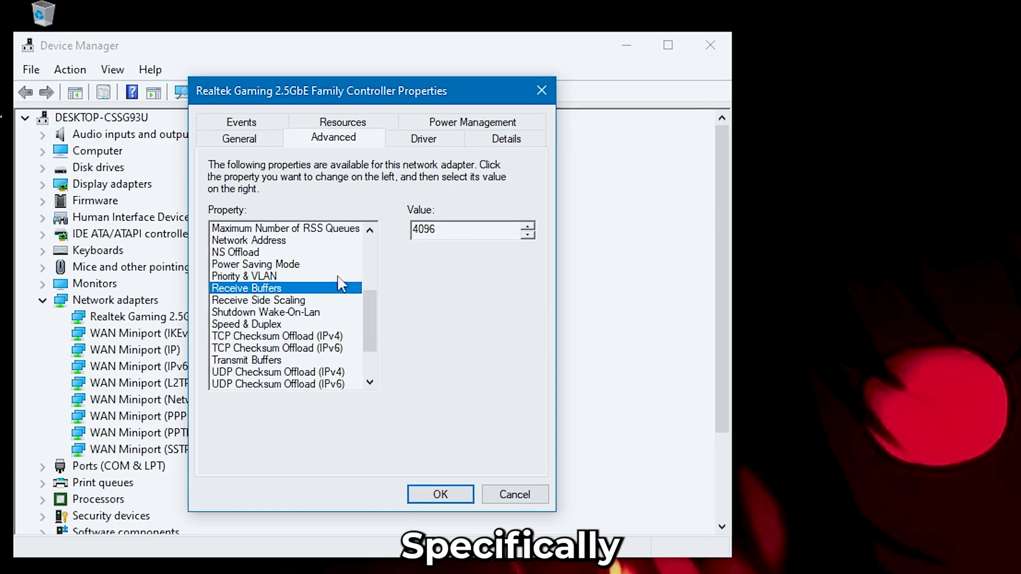
pyautogui.click(337, 300)
pyautogui.click(305, 312)
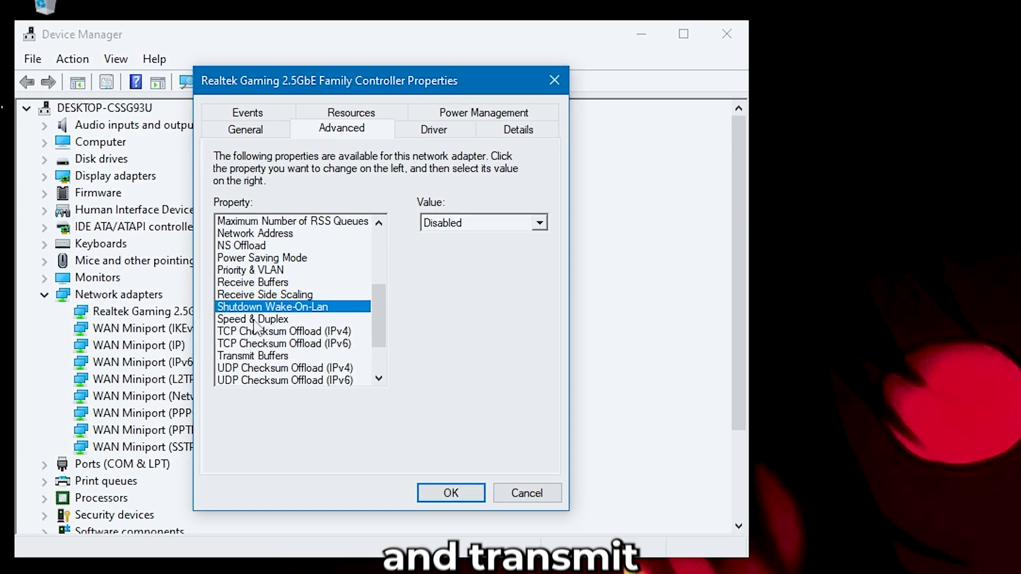
pyautogui.click(251, 320)
pyautogui.click(476, 226)
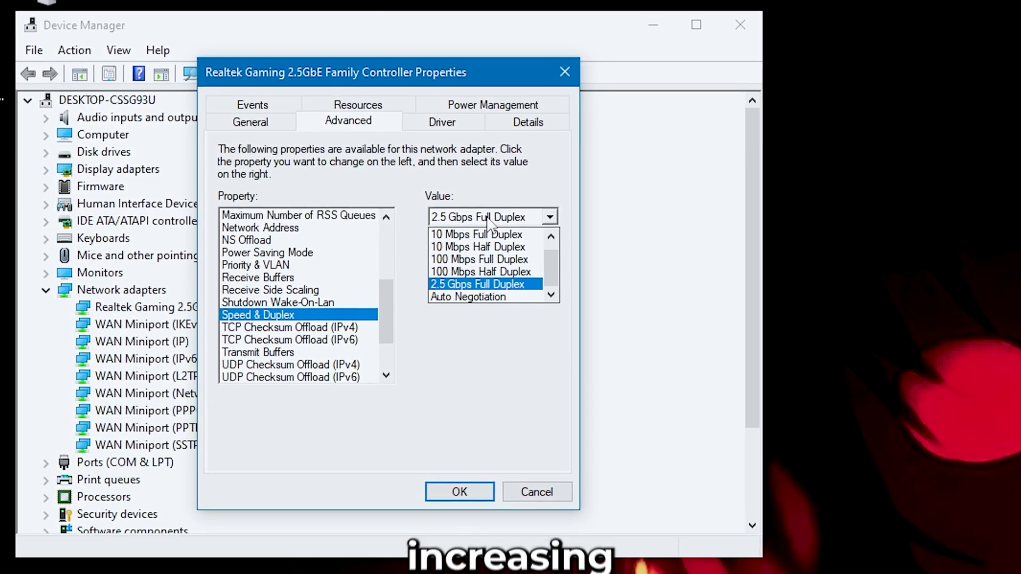
pyautogui.click(488, 219)
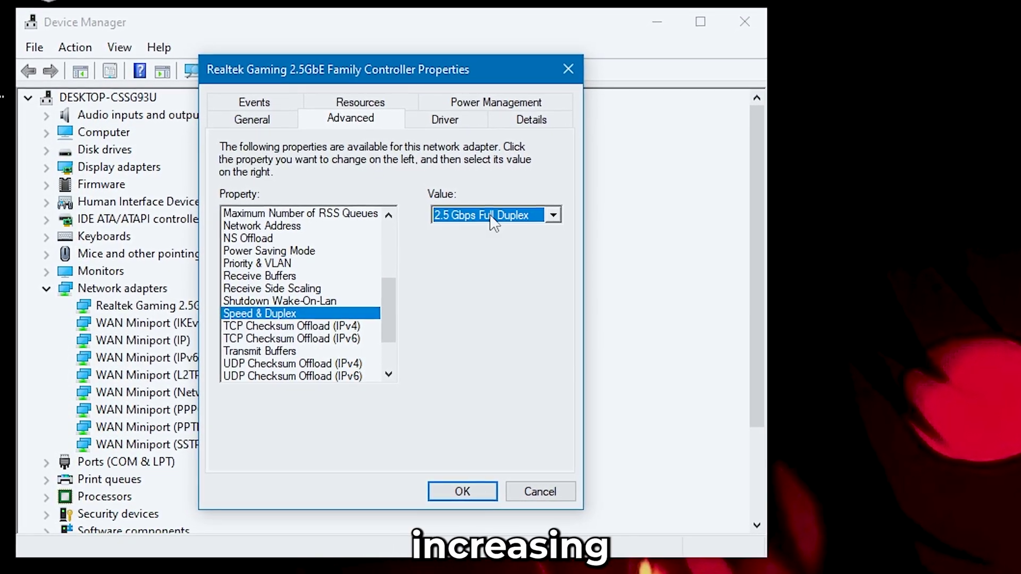
pyautogui.click(271, 327)
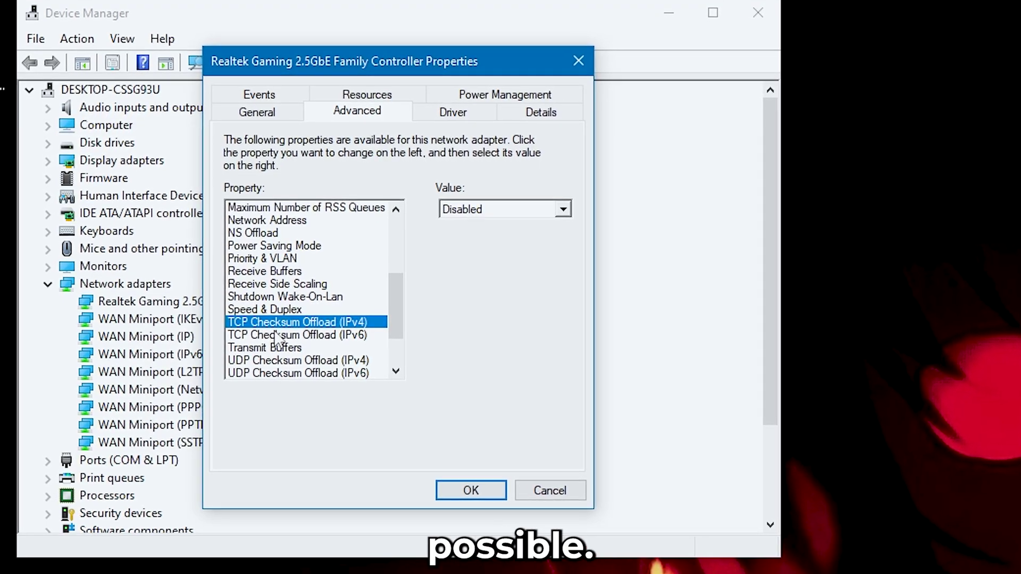
pyautogui.click(278, 336)
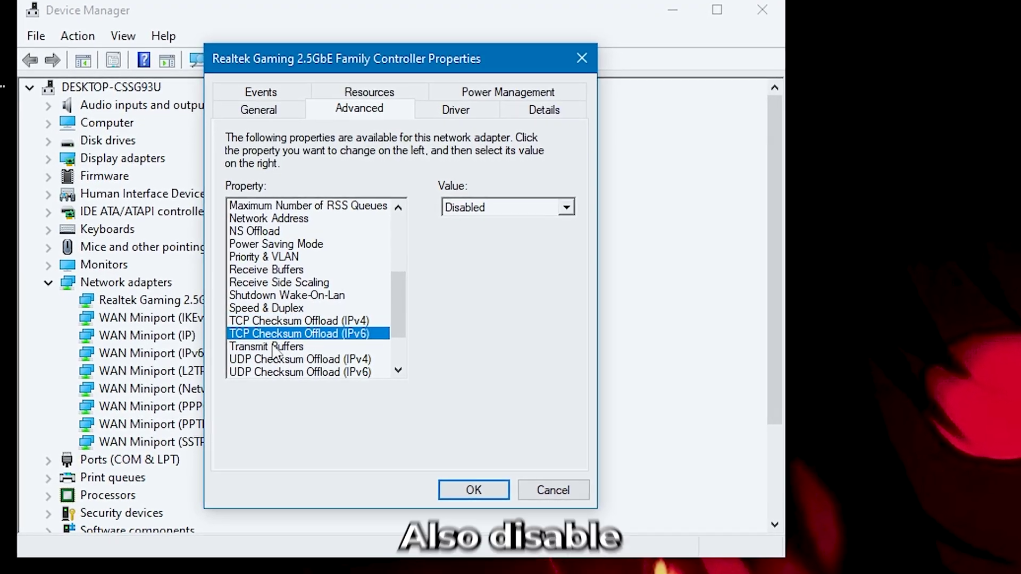
pyautogui.click(269, 347)
pyautogui.moveTo(513, 209); pyautogui.dragTo(425, 213)
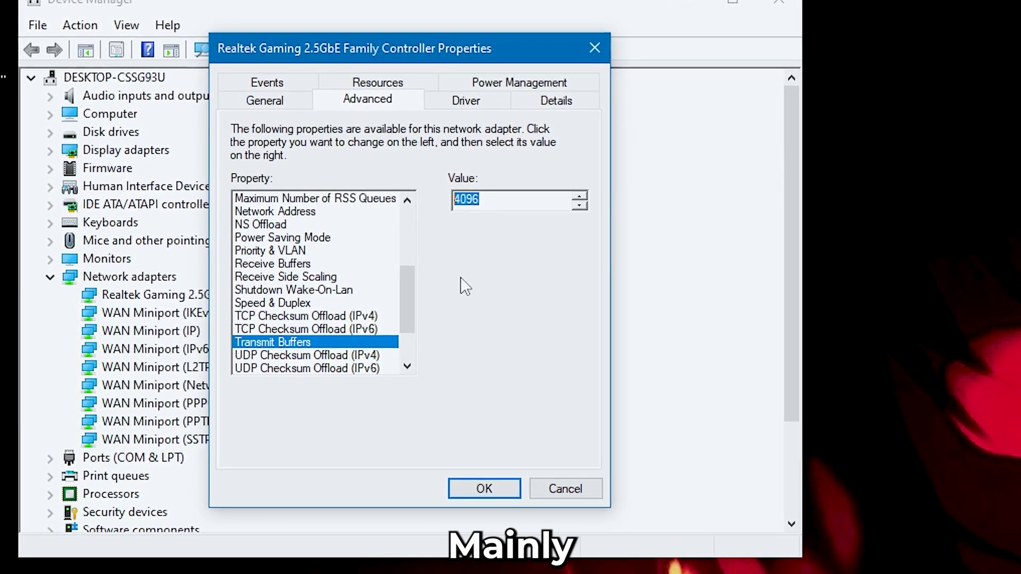
# Check the UDP offload, VLAN ID and wake settings, then confirm the properties with OK
pyautogui.scroll(-2, 410, 315)
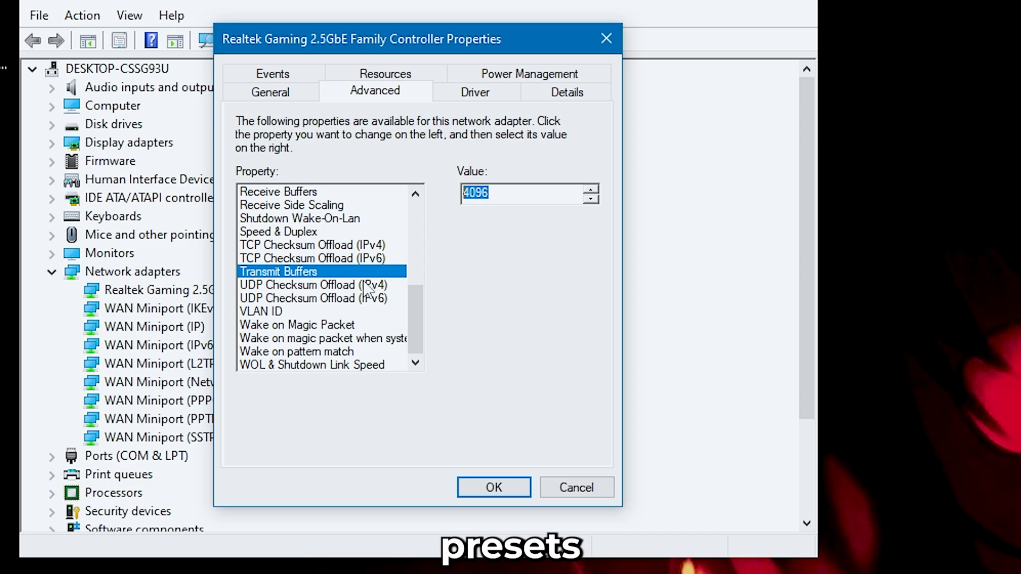
pyautogui.click(362, 287)
pyautogui.click(367, 300)
pyautogui.click(282, 309)
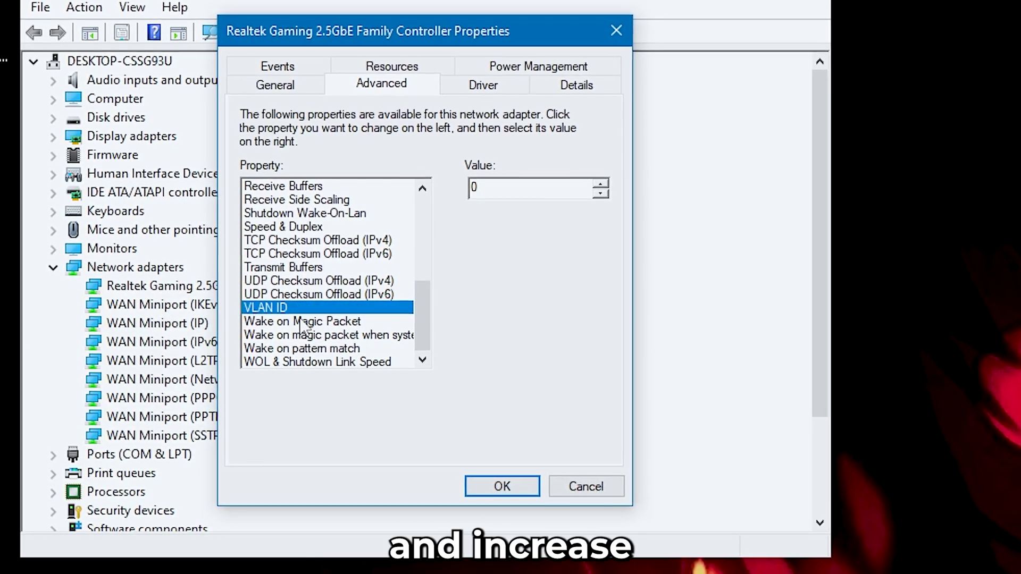
pyautogui.click(308, 322)
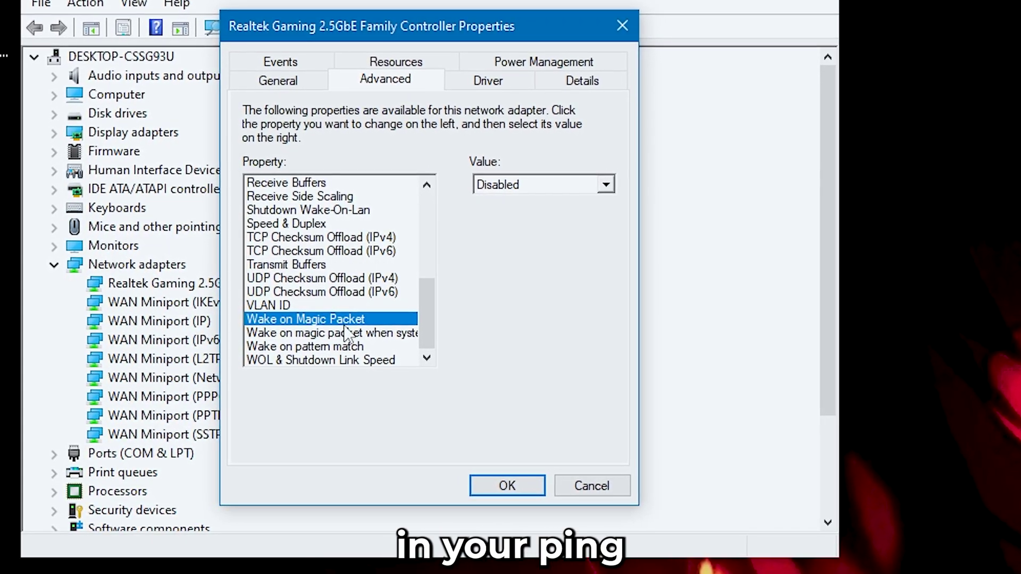
pyautogui.click(347, 333)
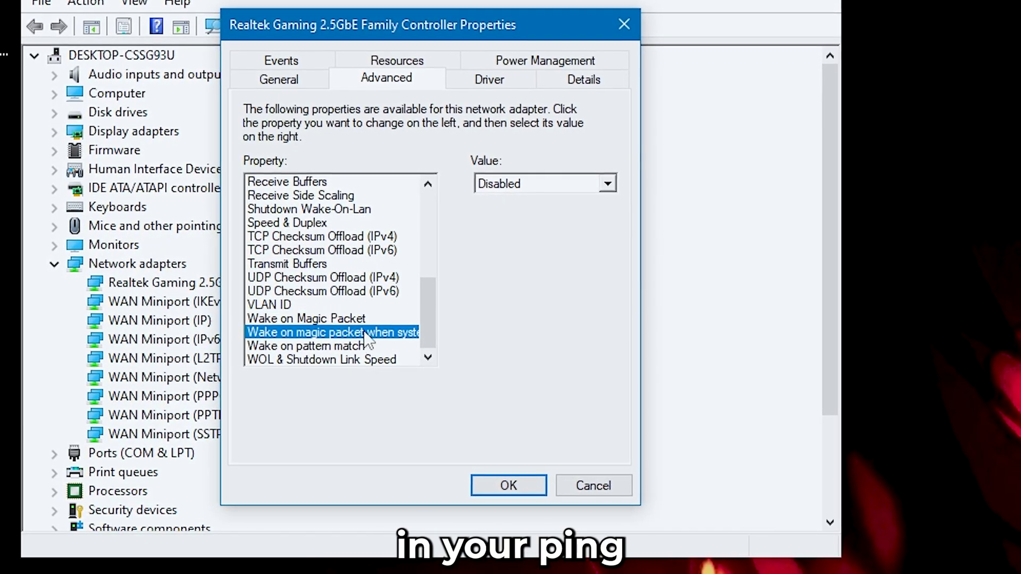
pyautogui.click(362, 346)
pyautogui.click(384, 361)
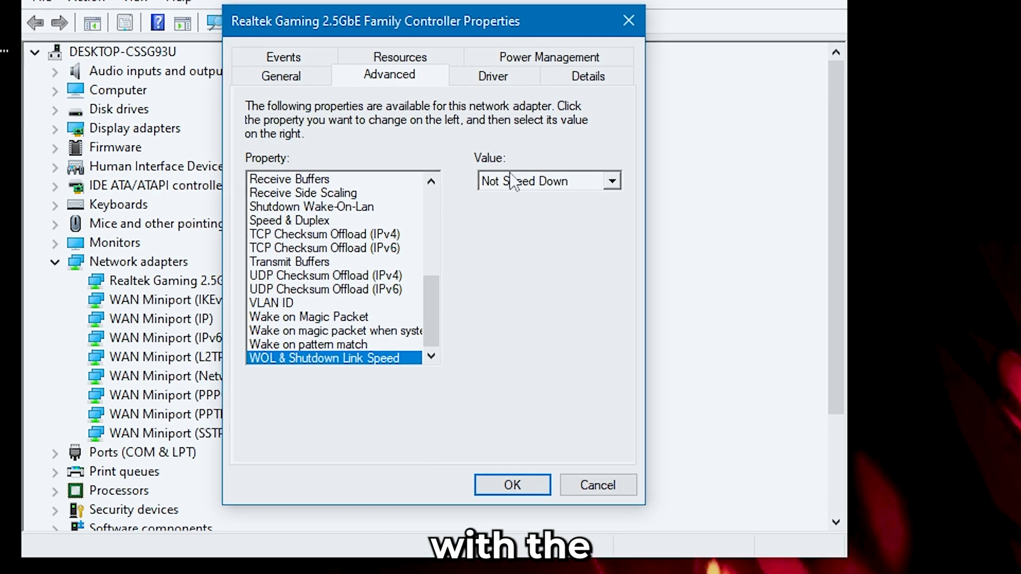
pyautogui.click(567, 181)
pyautogui.click(515, 494)
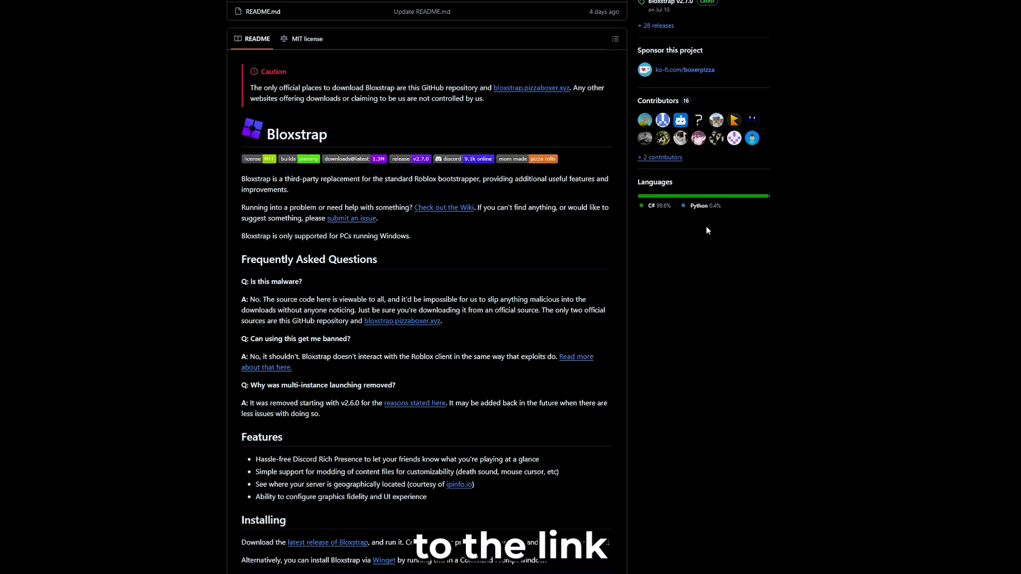
# Go to the Bloxstrap v2.7.0 release page from the README's Installing section
pyautogui.scroll(-9, 707, 230)
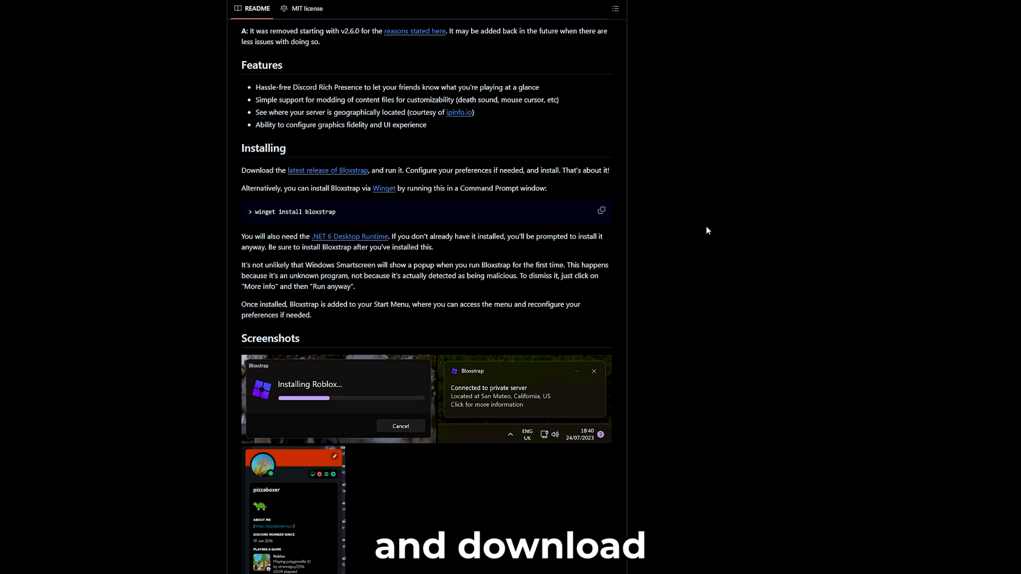
pyautogui.scroll(6, 707, 229)
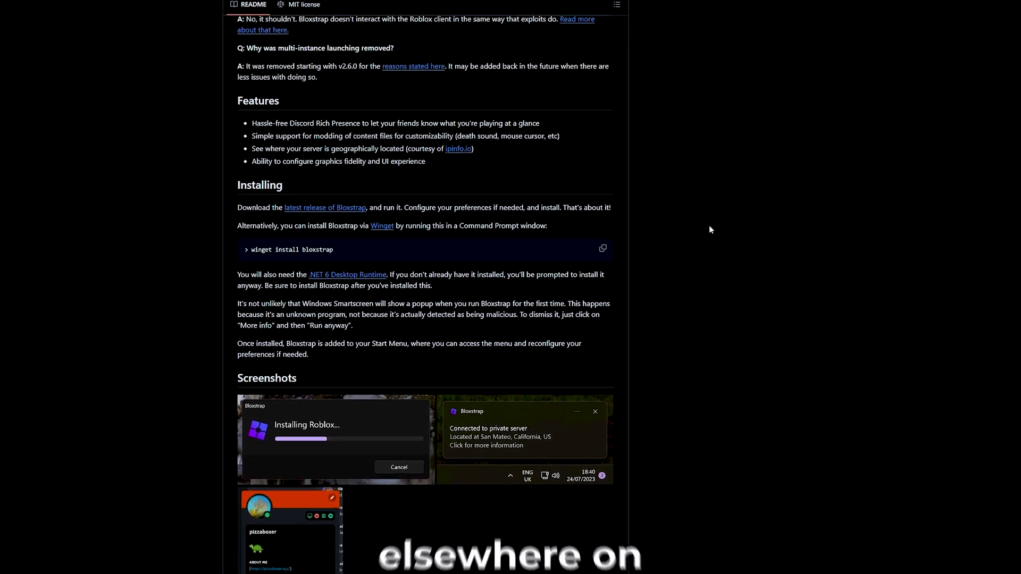
pyautogui.moveTo(232, 360); pyautogui.dragTo(372, 379)
pyautogui.click(321, 365)
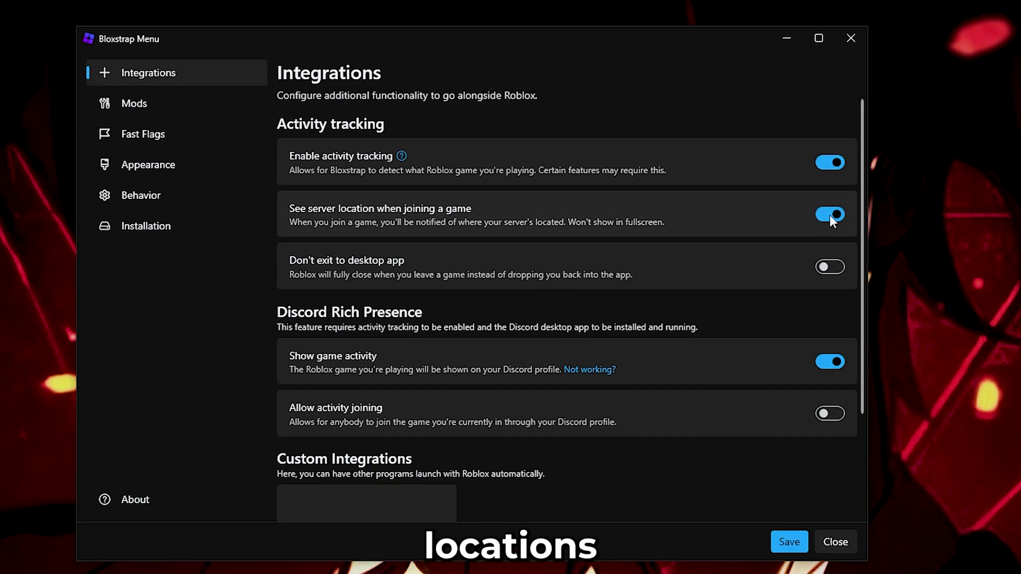
# Open Bloxstrap's Fast Flag Editor from the bottom of the Fast Flags page
pyautogui.click(154, 137)
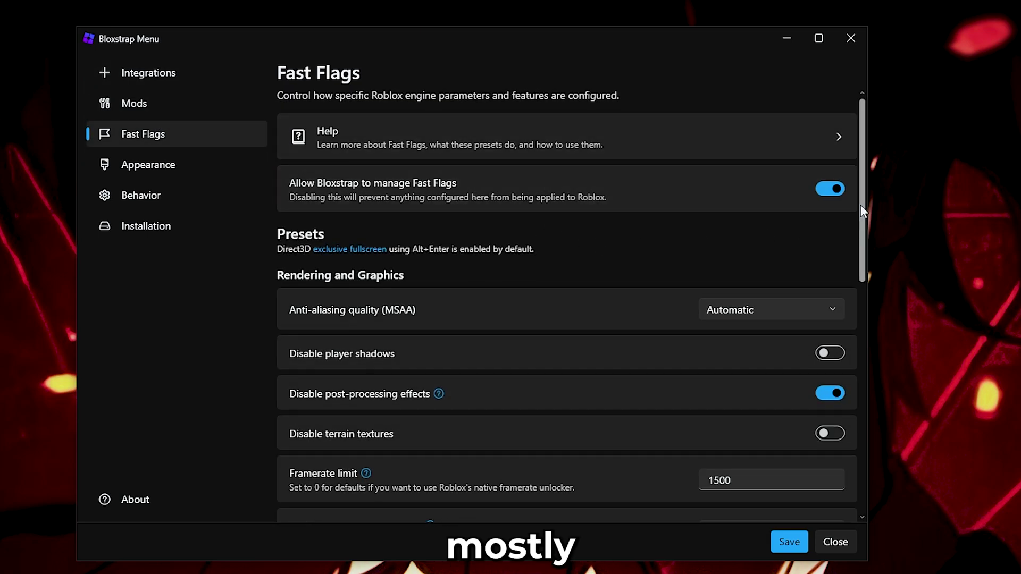
pyautogui.moveTo(863, 206); pyautogui.dragTo(888, 449)
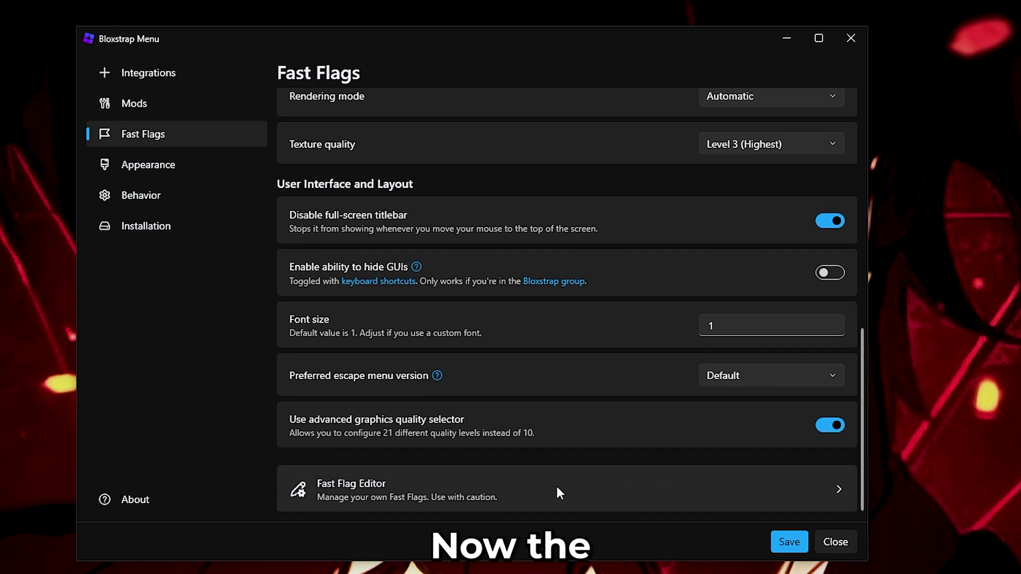
pyautogui.click(615, 489)
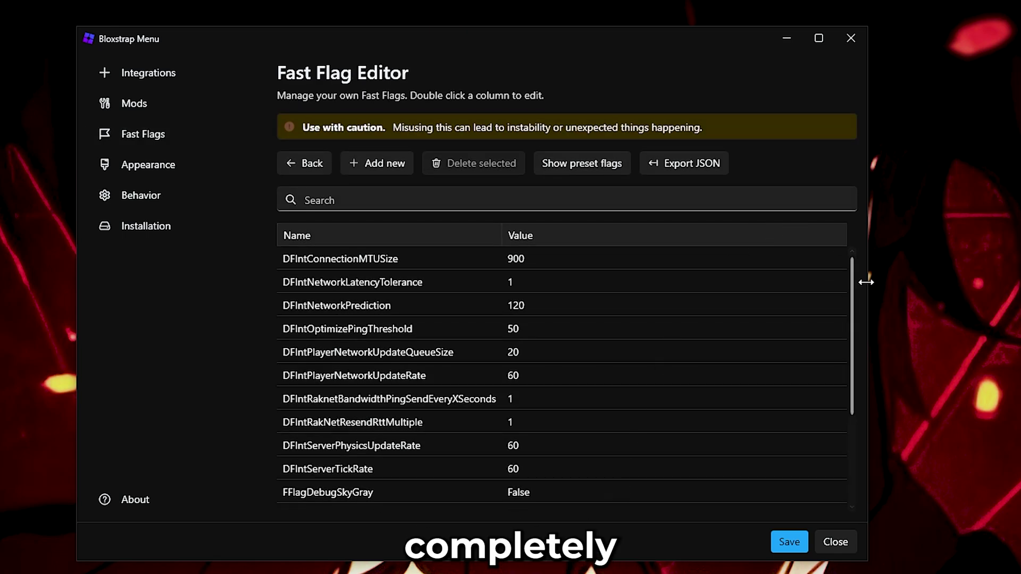
# Import the network flag JSON (DFIntServerTickRate 60, DFIntNetworkPrediction 120, etc.) and save
pyautogui.moveTo(851, 282)
pyautogui.mouseDown()
pyautogui.moveTo(853, 321)
pyautogui.moveTo(852, 266)
pyautogui.mouseUp()
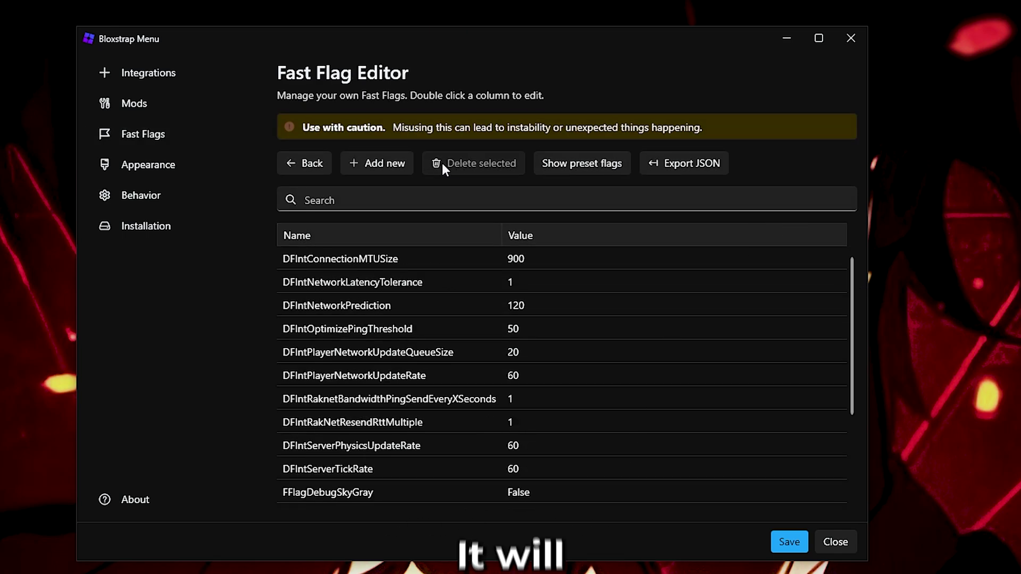
pyautogui.click(383, 162)
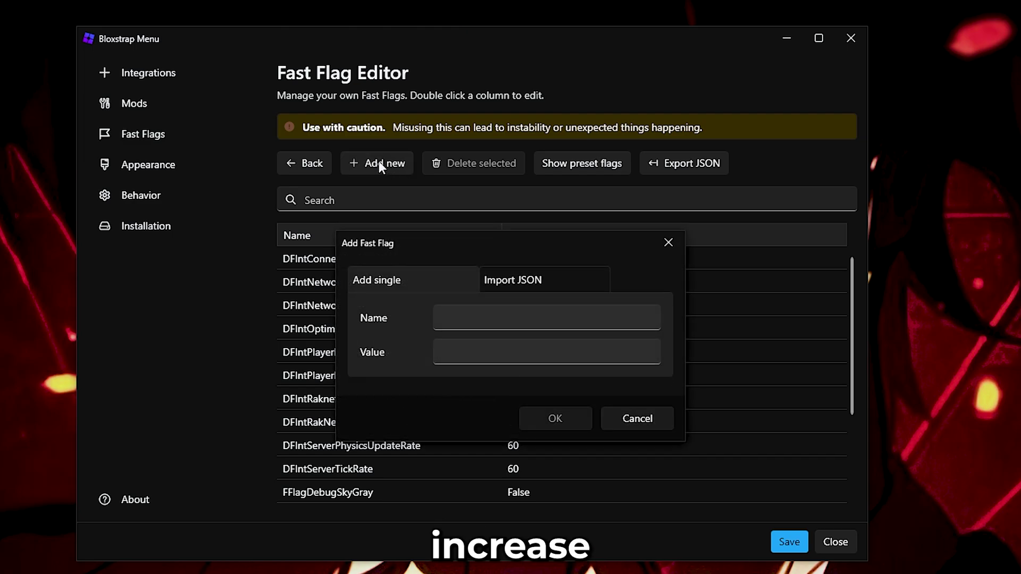
pyautogui.click(490, 283)
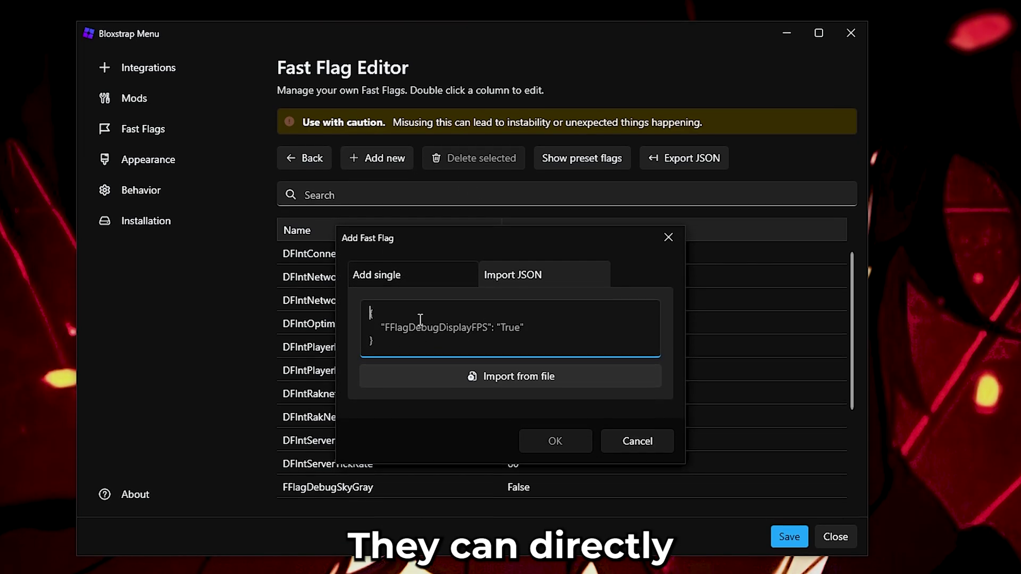
pyautogui.hotkey('ctrl', 'v')
pyautogui.keyDown('shift'); pyautogui.click(399, 390); pyautogui.keyUp('shift')
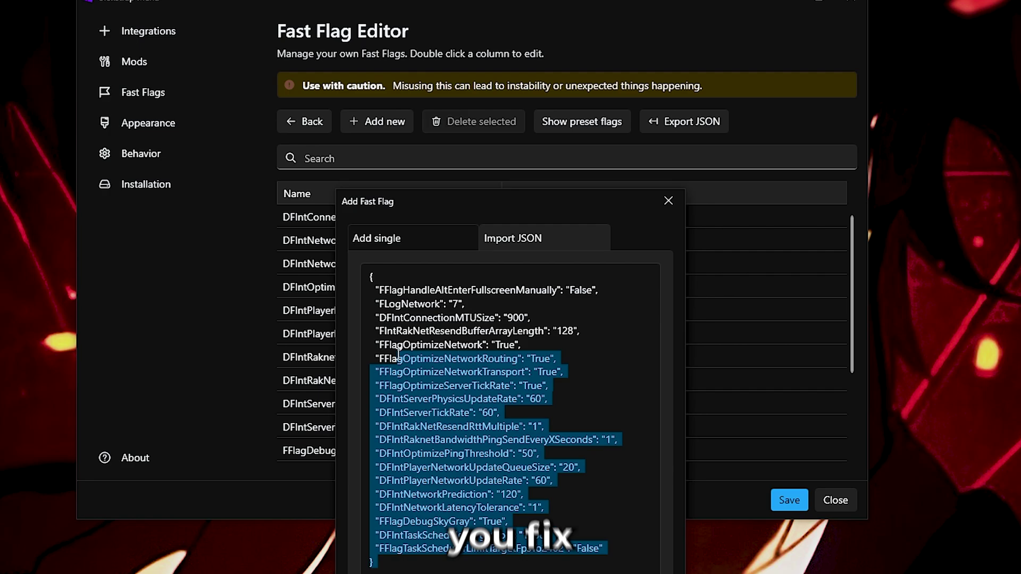
pyautogui.hotkey('ctrl', 'a')
pyautogui.click(456, 440)
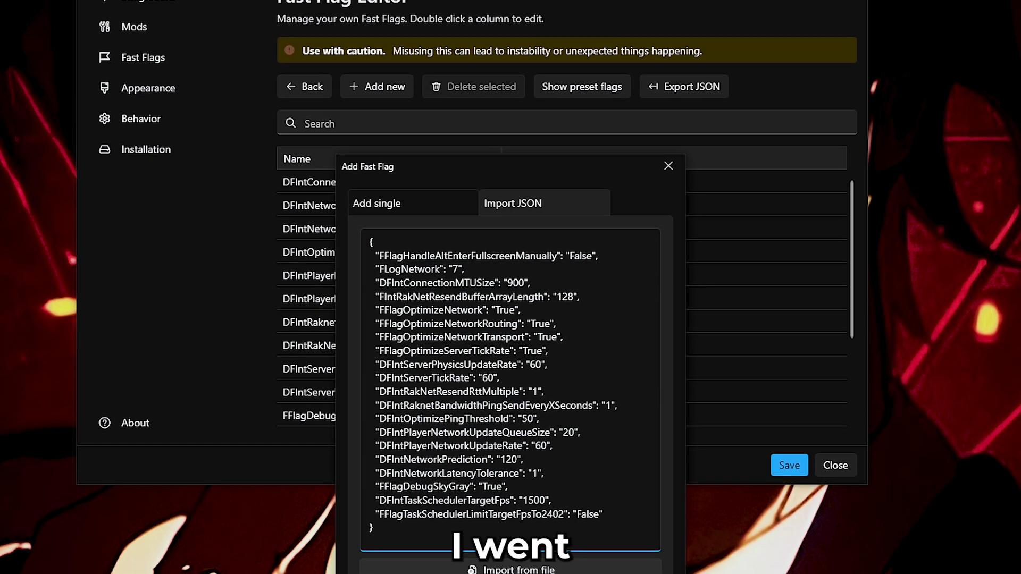
pyautogui.click(510, 556)
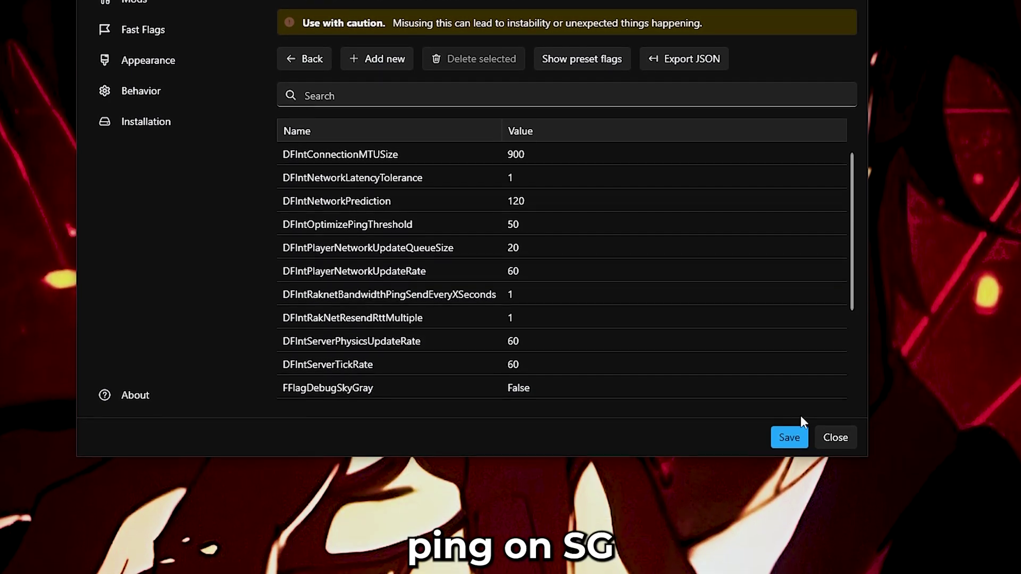
pyautogui.click(790, 429)
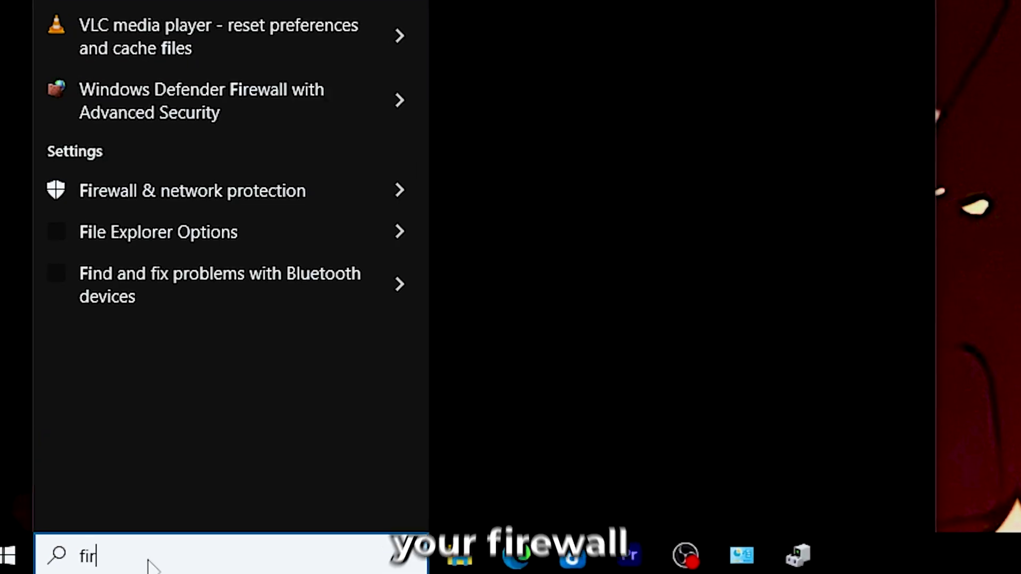
# Open Windows Defender Firewall with Advanced Security and begin a new inbound rule
pyautogui.write('ewall')
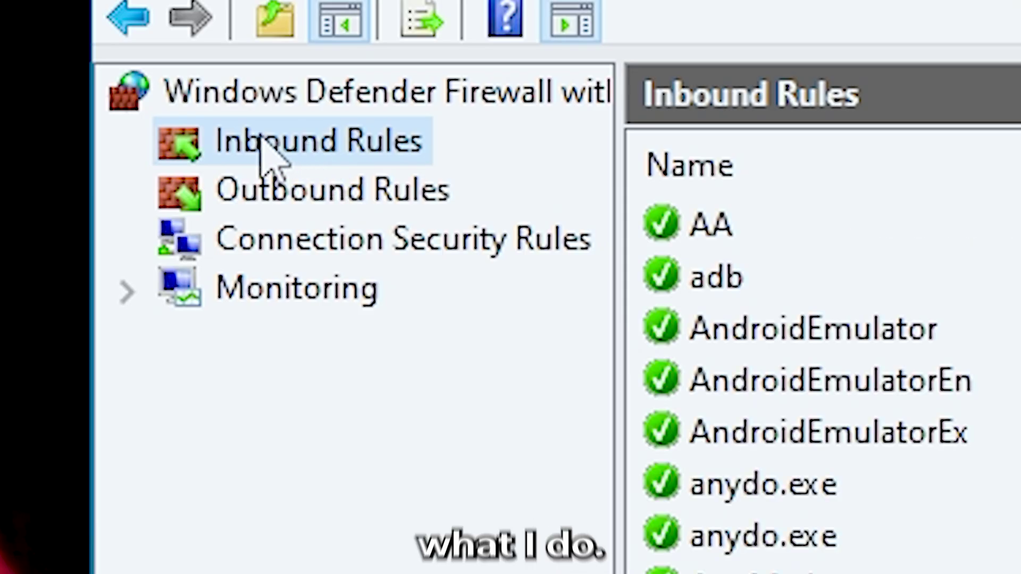
pyautogui.rightClick(316, 146)
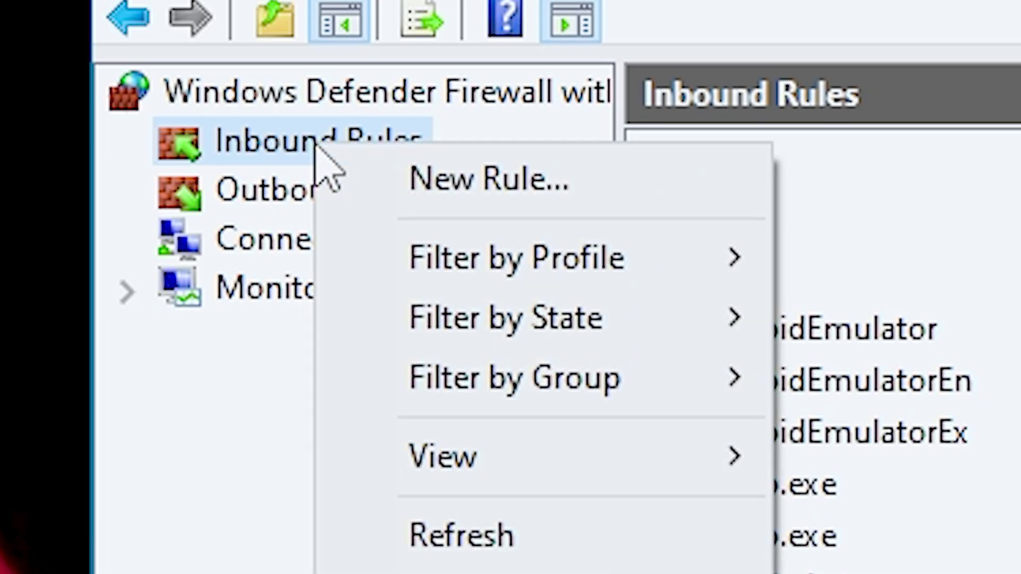
pyautogui.click(429, 201)
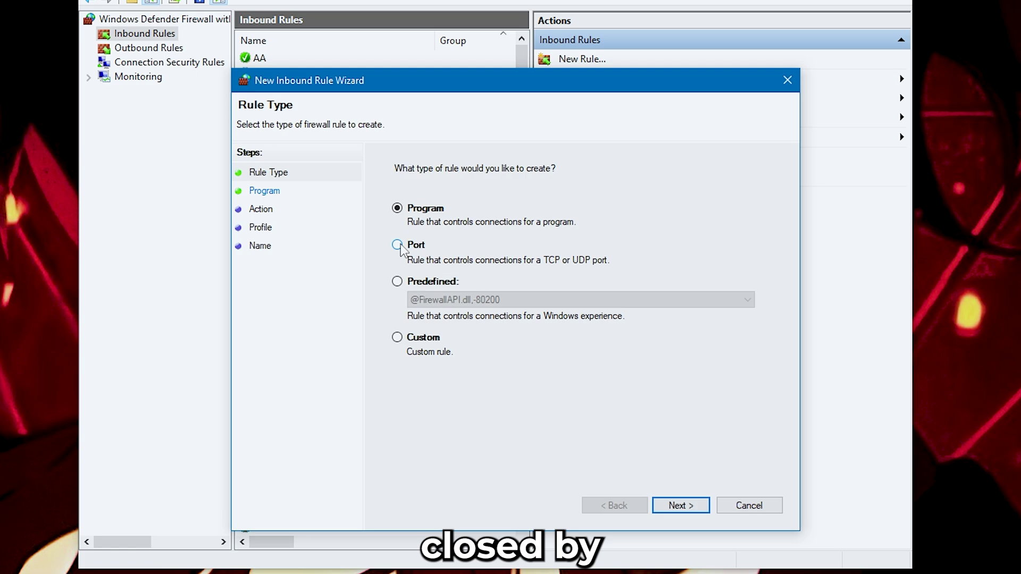
pyautogui.click(679, 511)
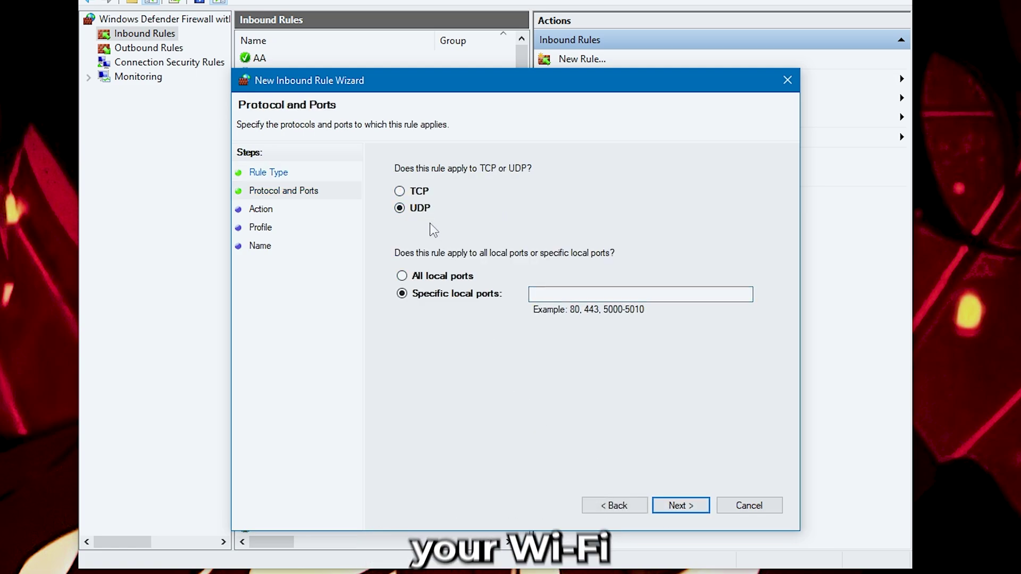
pyautogui.hotkey('ctrl', 'v')
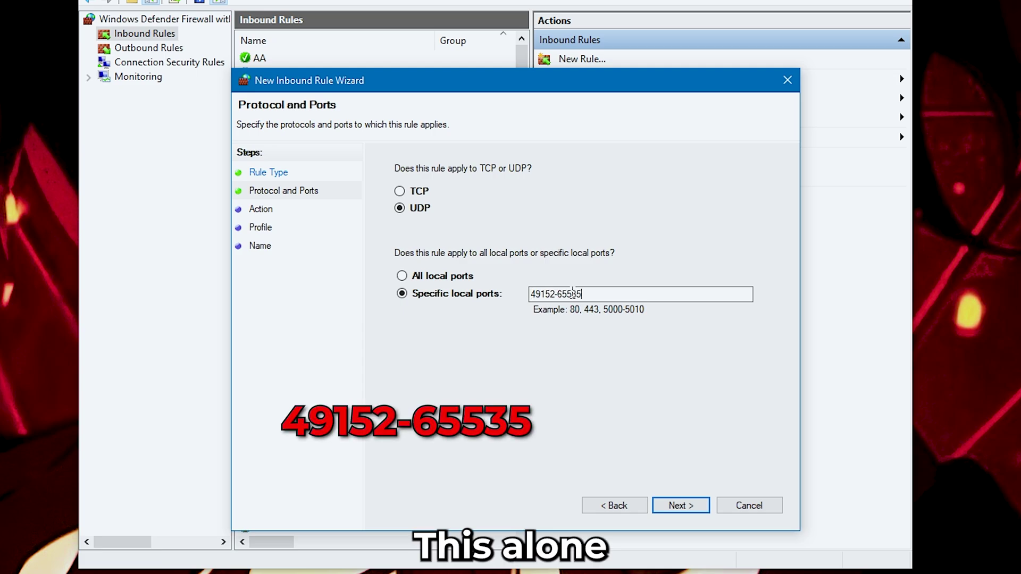
pyautogui.moveTo(614, 294); pyautogui.dragTo(530, 294)
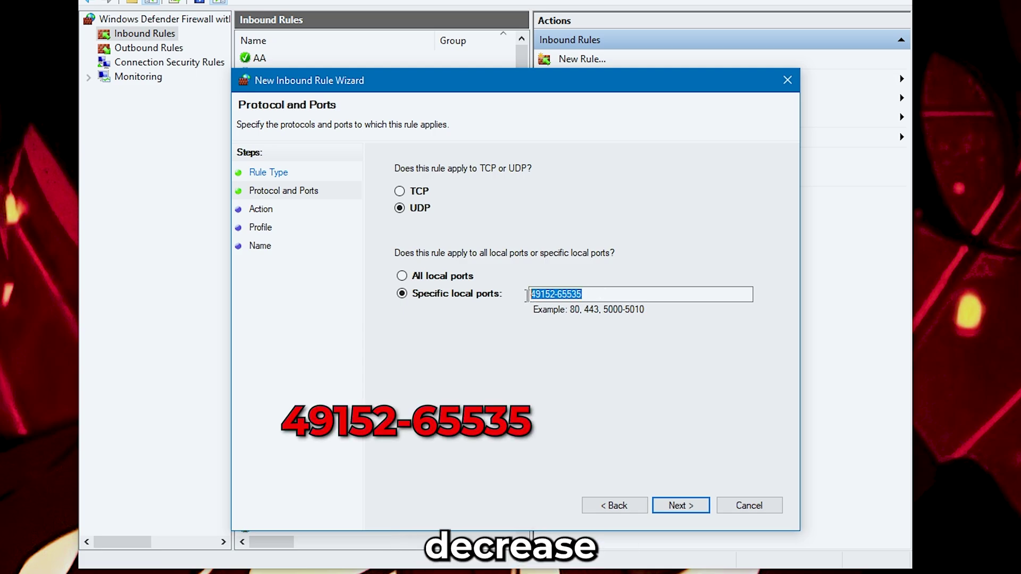
pyautogui.click(666, 511)
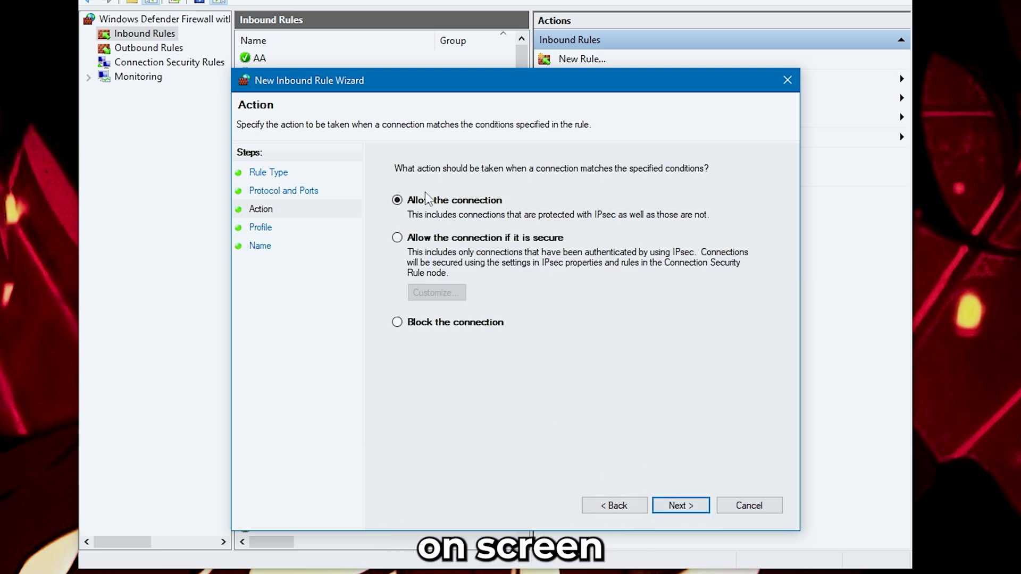
pyautogui.click(669, 511)
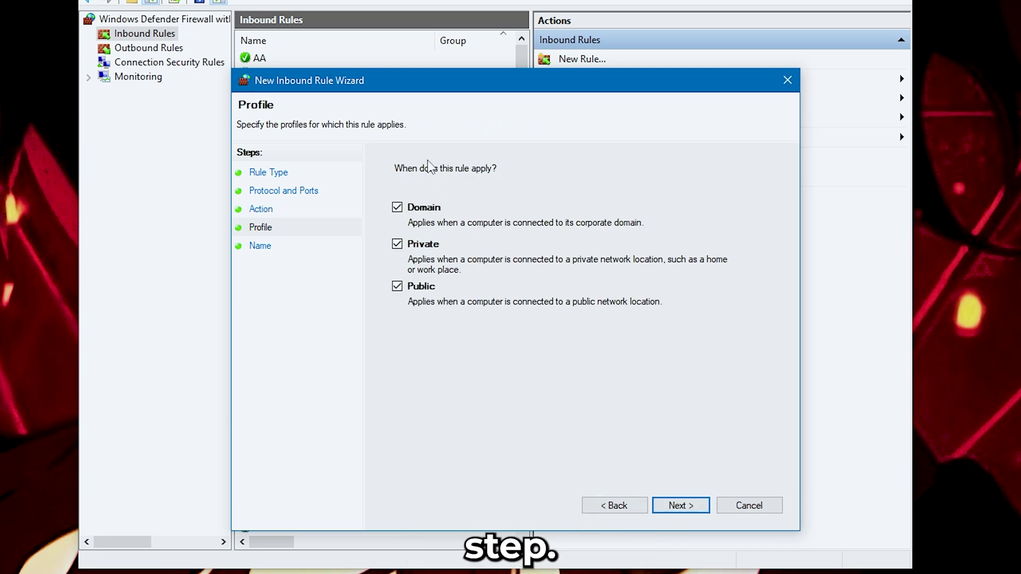
pyautogui.click(670, 506)
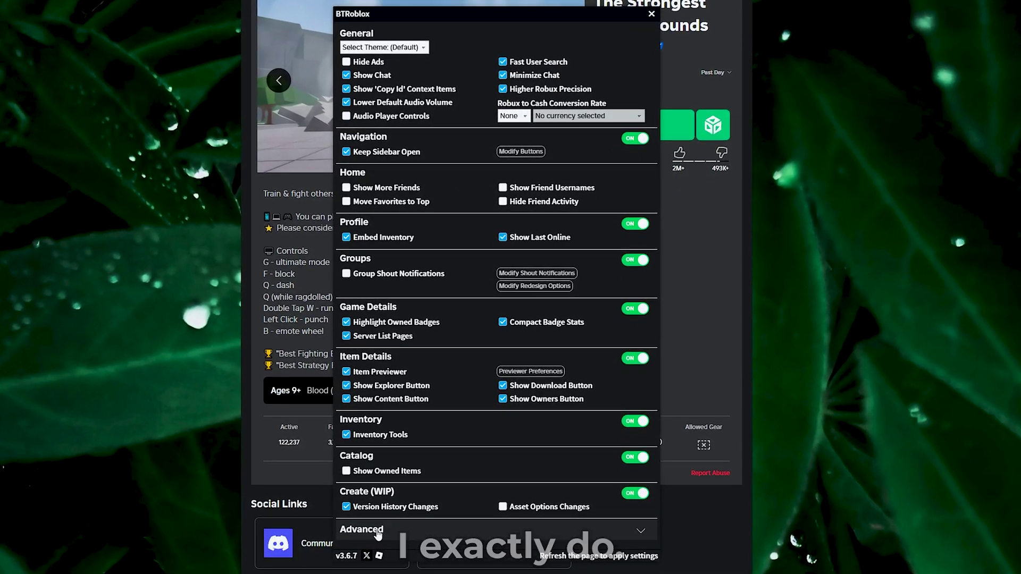
# Choose gamedetails.showServerRegion in BTRoblox's Advanced settings
pyautogui.click(414, 531)
pyautogui.scroll(-2, 449, 529)
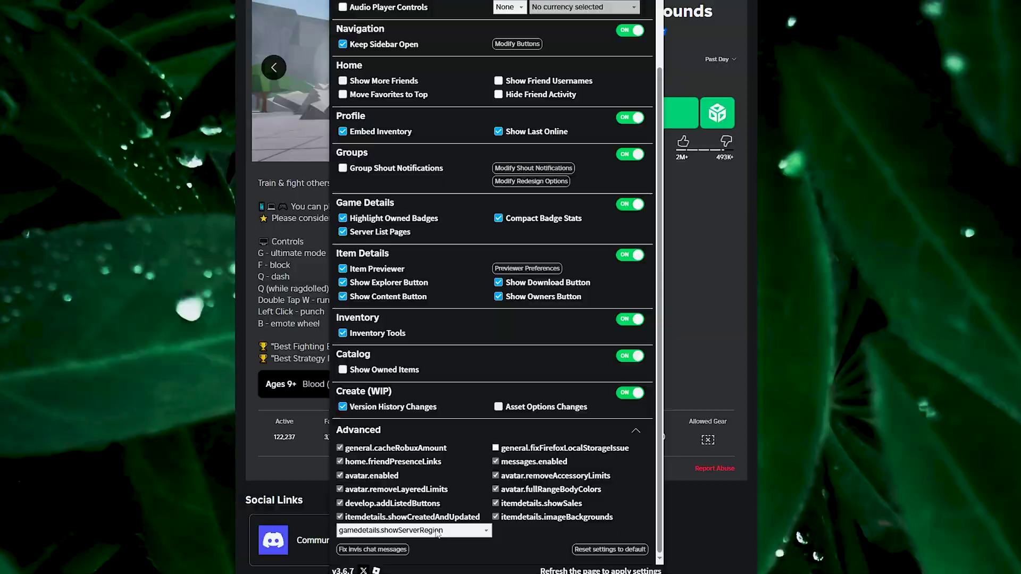
pyautogui.click(437, 531)
pyautogui.click(494, 500)
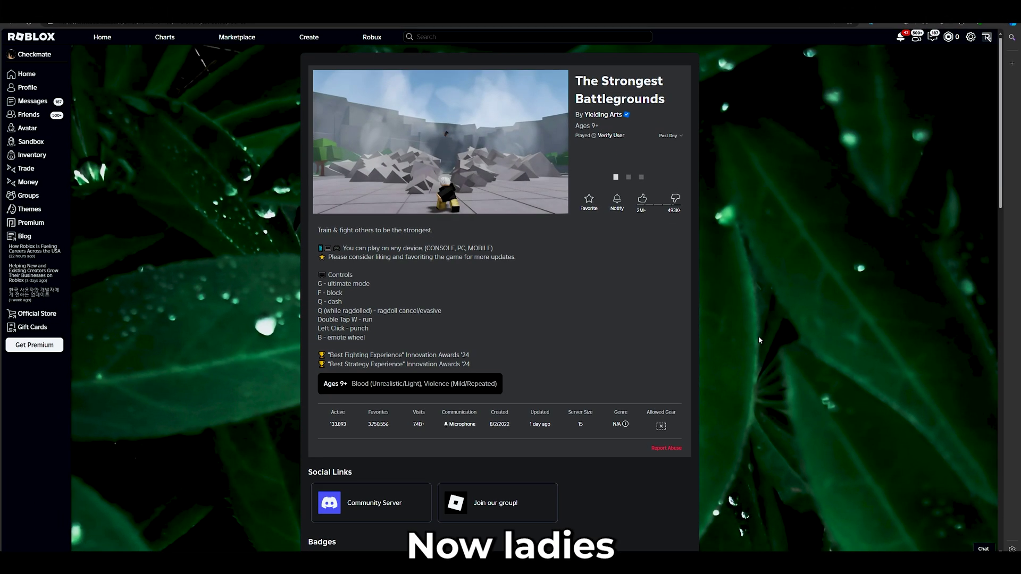
# Scroll to the game's Other Servers list and refresh it to reveal each server's region
pyautogui.scroll(-10, 758, 336)
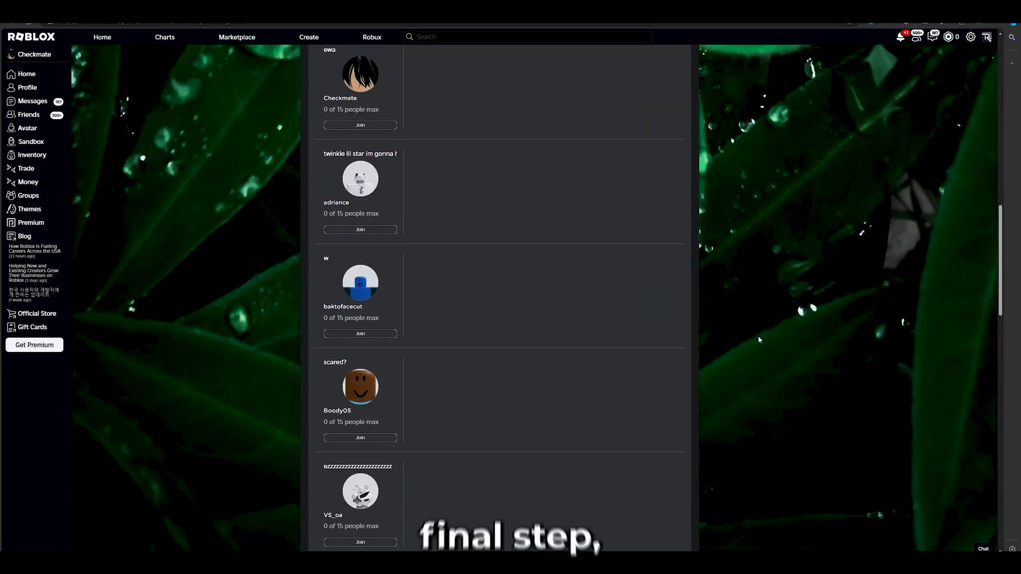
pyautogui.scroll(-15, 759, 336)
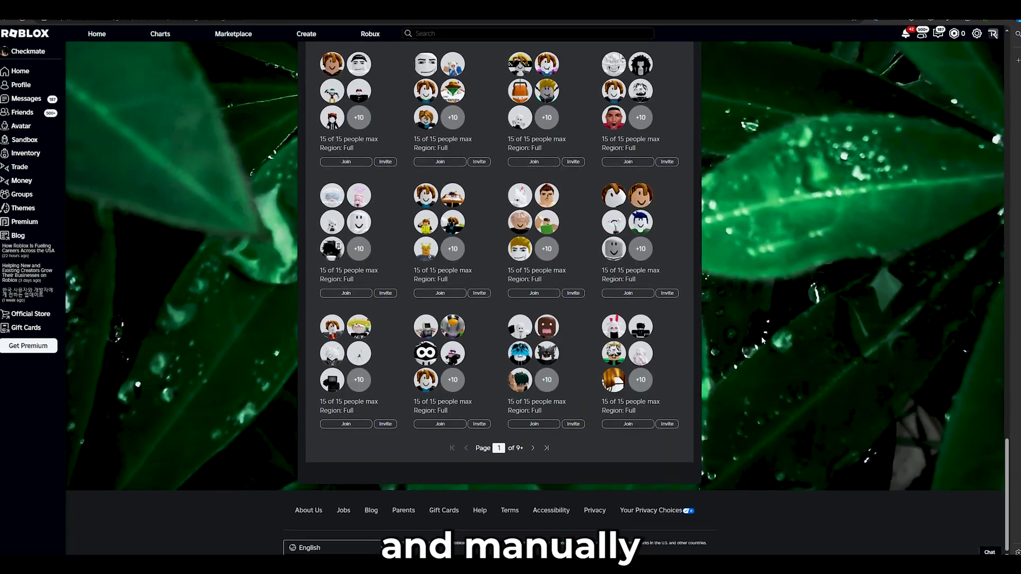
pyautogui.doubleClick(495, 450)
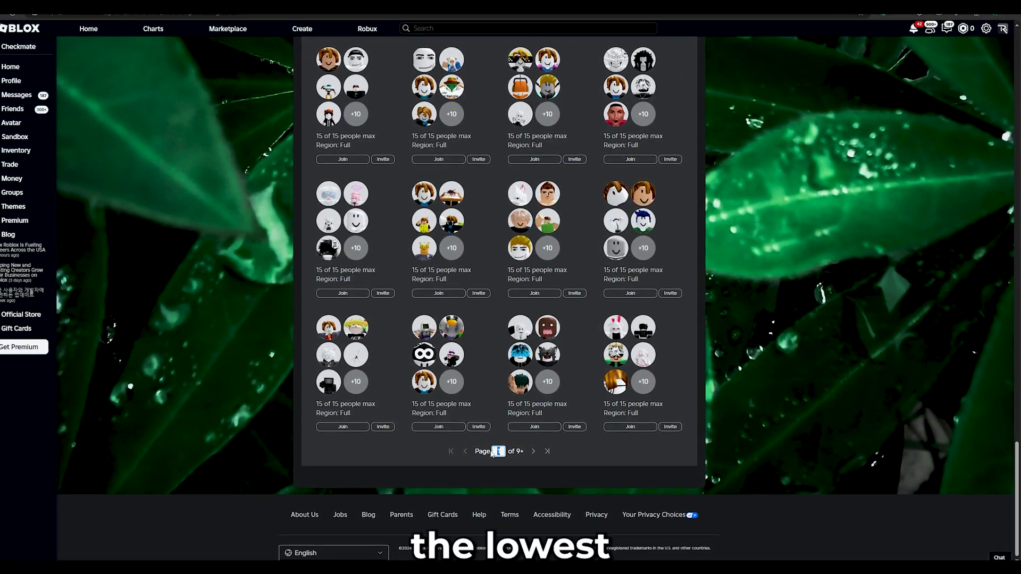
pyautogui.click(561, 462)
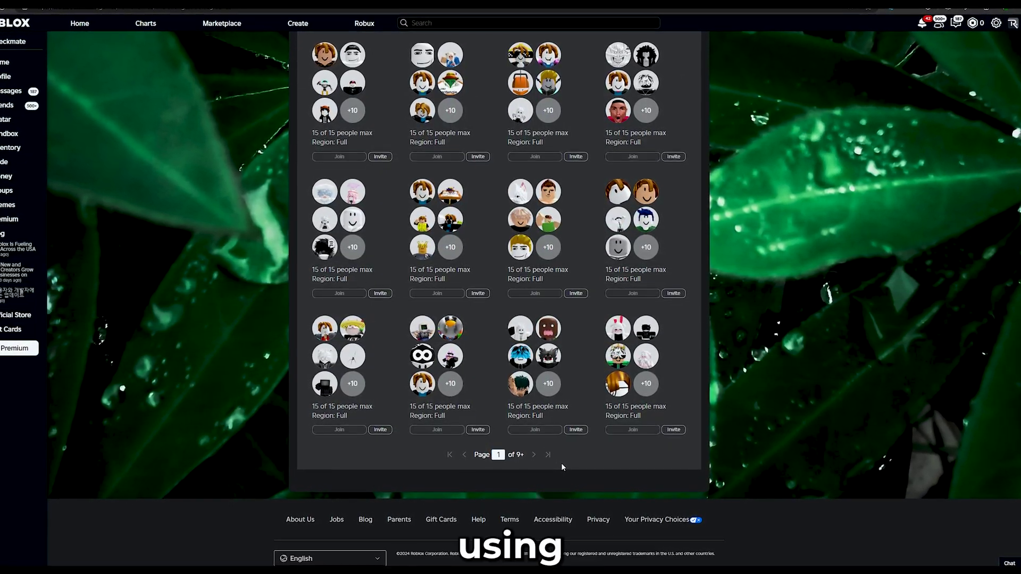
pyautogui.scroll(2, 562, 464)
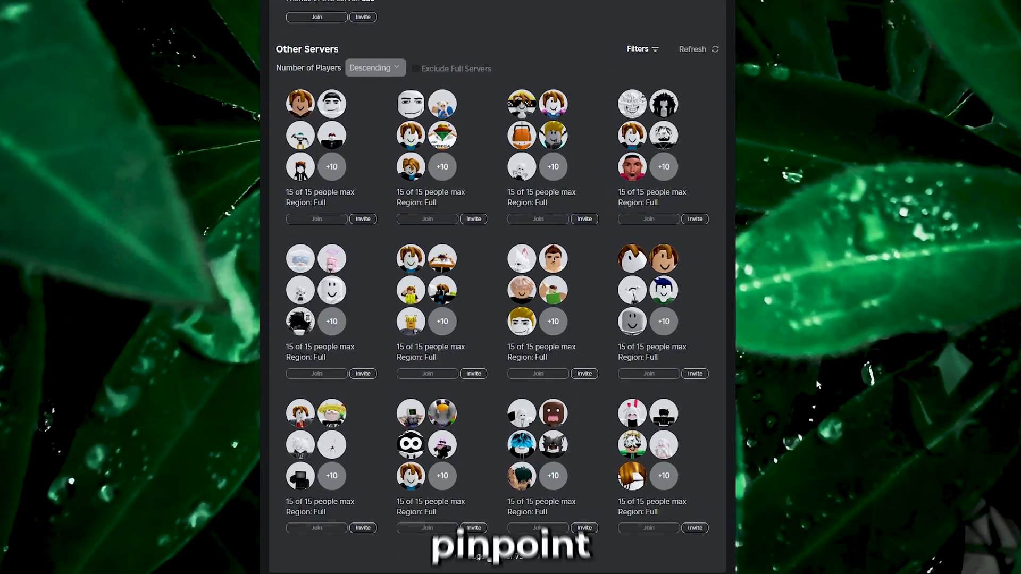